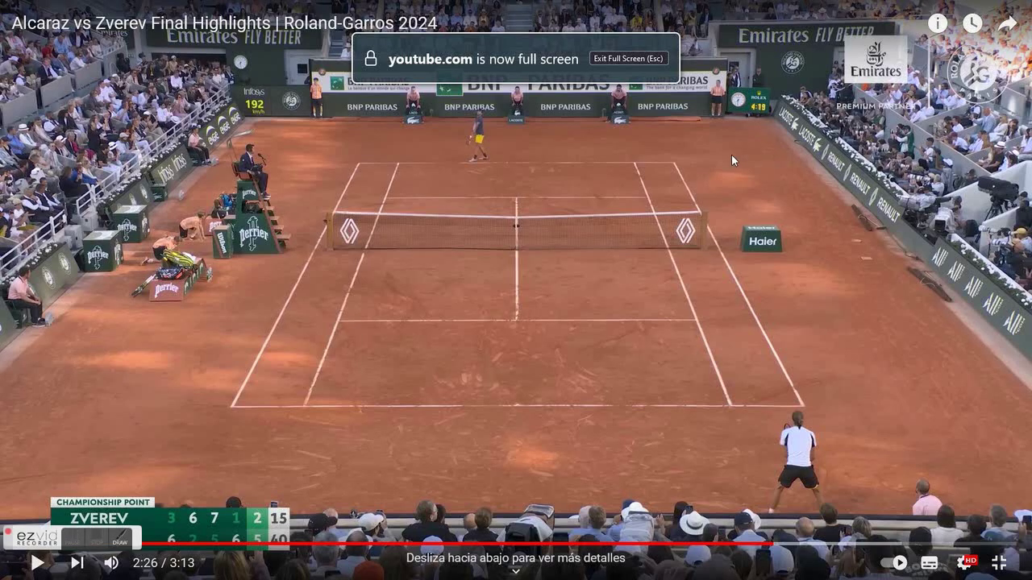
Start playing the Alcaraz vs Zverev Roland-Garros 2024 final highlights video.
left_click(732, 161)
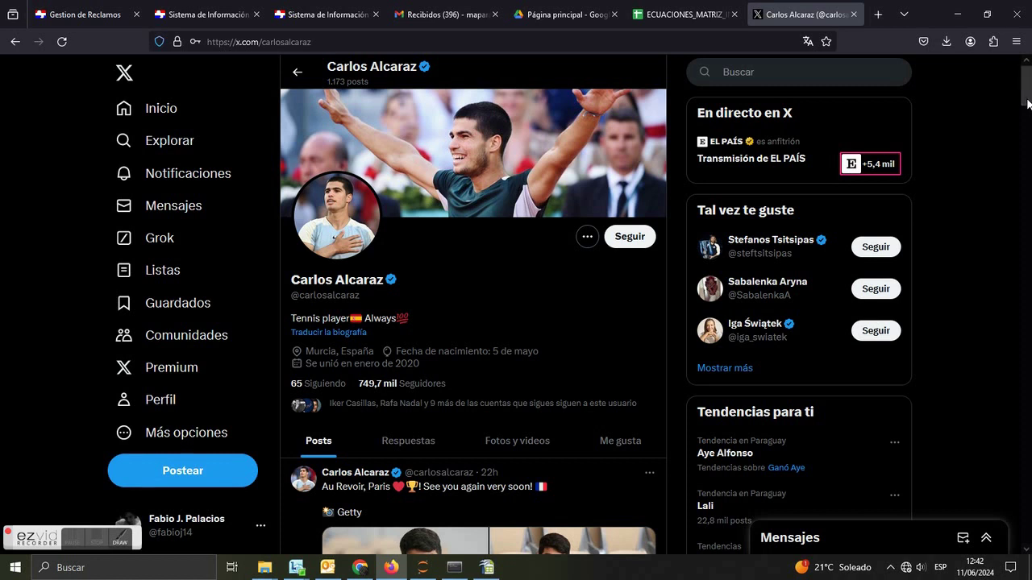
Scroll the X profile down to the post quoting the EBAU maths exam question.
left_click_drag(1028, 103, 1003, 329)
Highlight the post text 'Esta es fácil, no?' and view the quoted exam image full-size.
left_click_drag(322, 149, 408, 151)
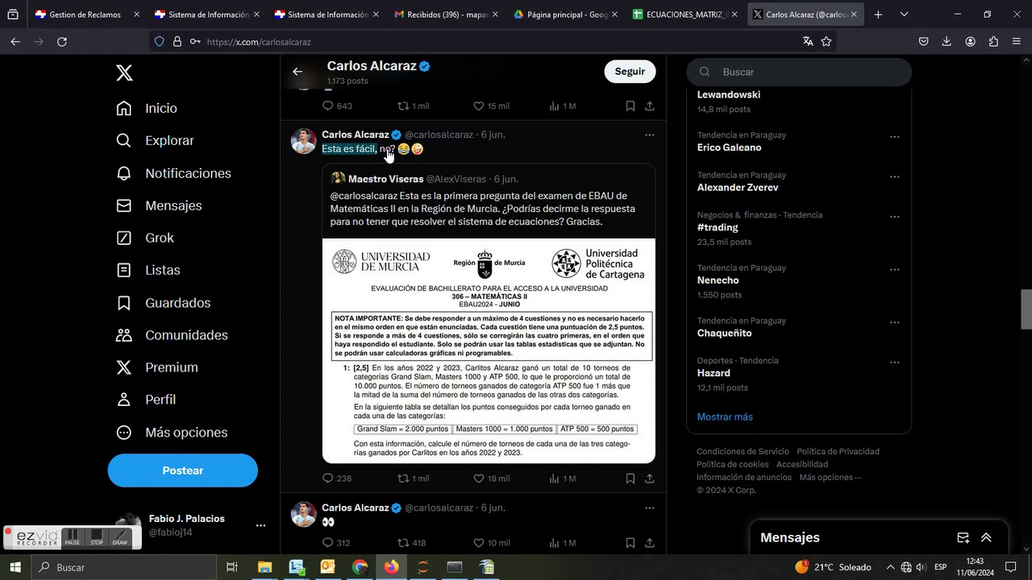
left_click(339, 327)
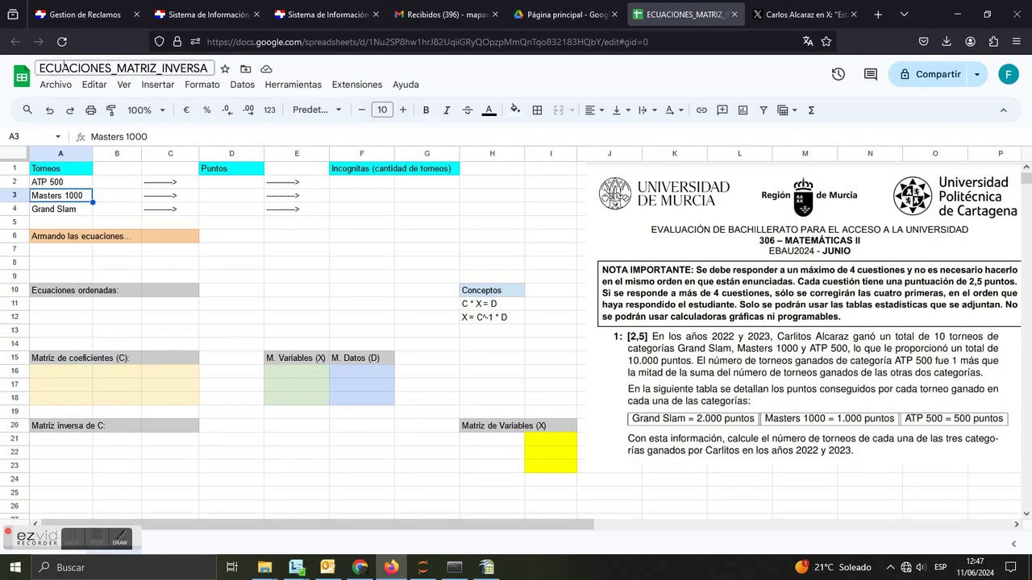
Enter 500, 1000 and 2000 points for ATP 500, Masters 1000 and Grand Slam in D2:D4.
left_click(46, 66)
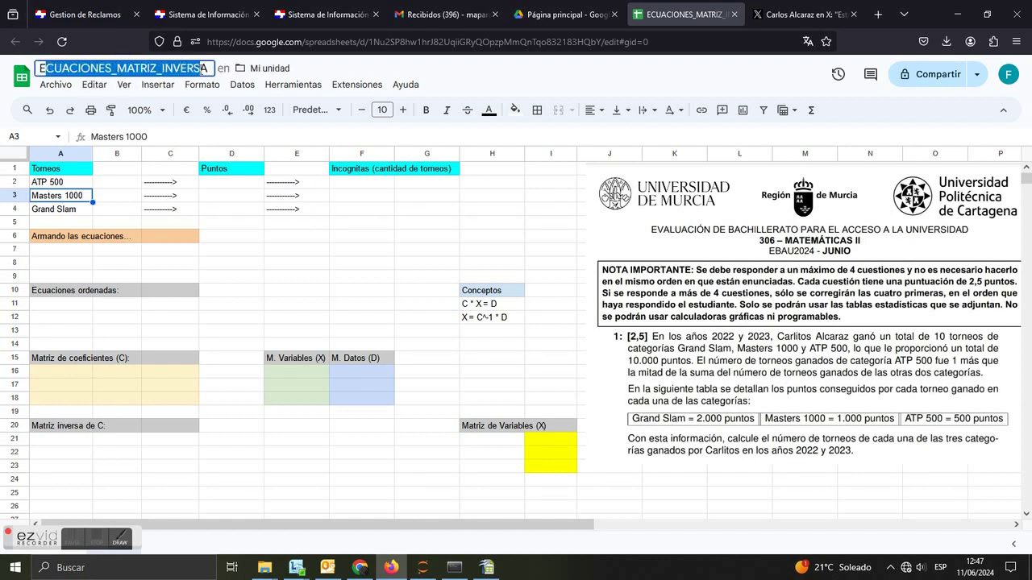
left_click(252, 236)
left_click(210, 191)
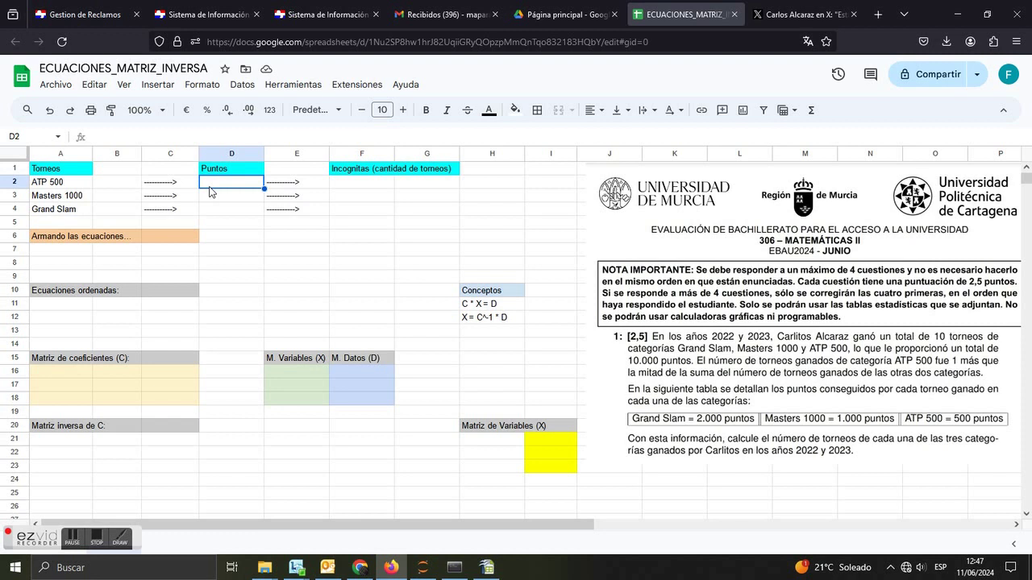
type("5000")
key("BackSpace")
key("Return")
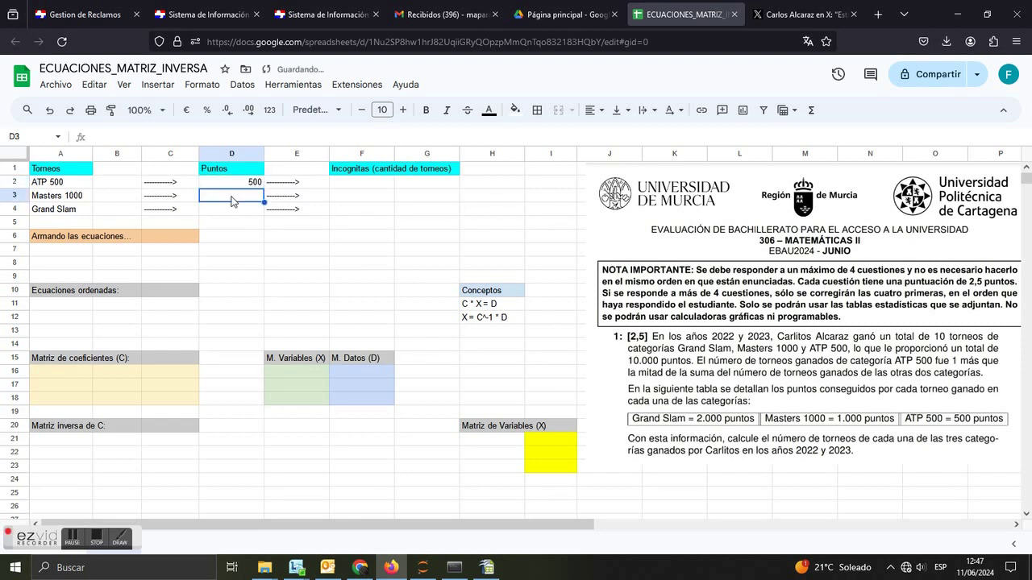
type("1000")
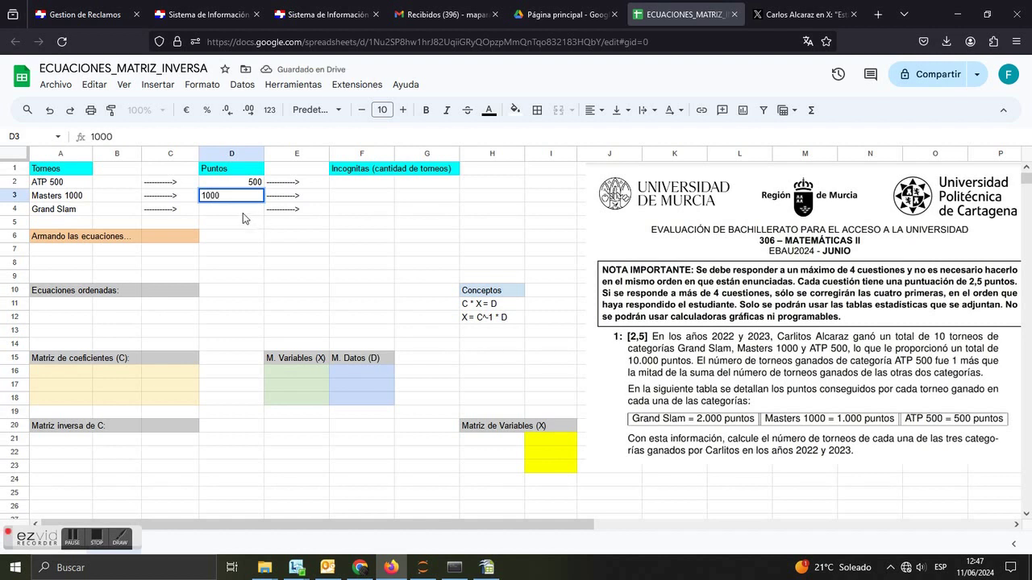
key("Return")
left_click(75, 216)
left_click(222, 216)
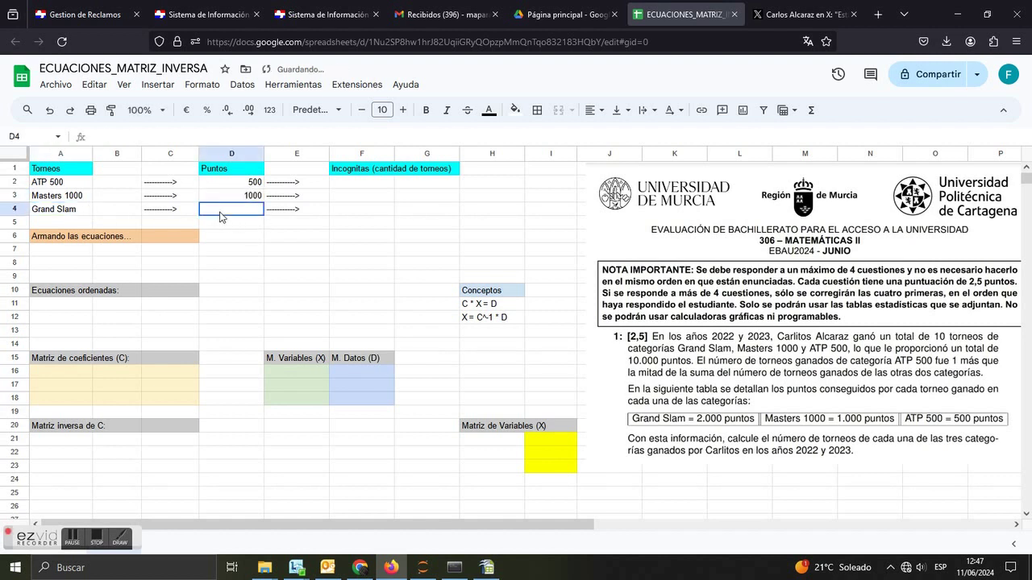
type("2000")
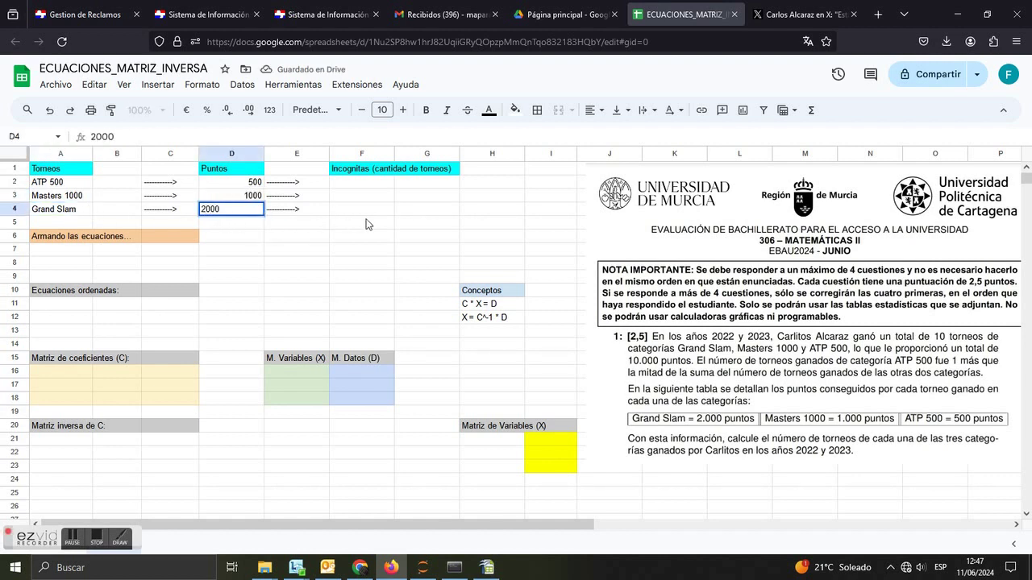
left_click(364, 221)
left_click(370, 184)
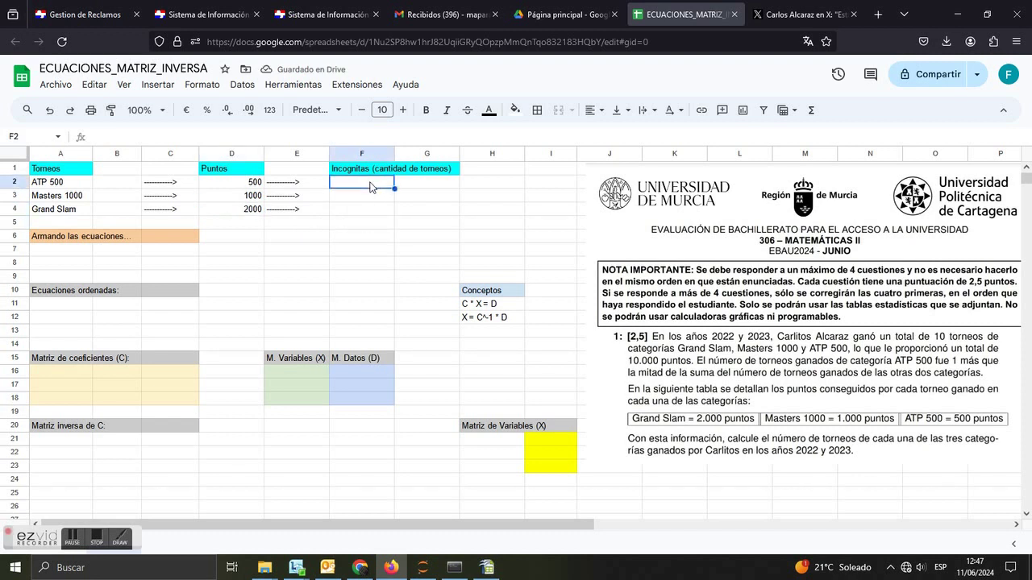
Enter the unknowns A, M and G in F2:F4.
type("A")
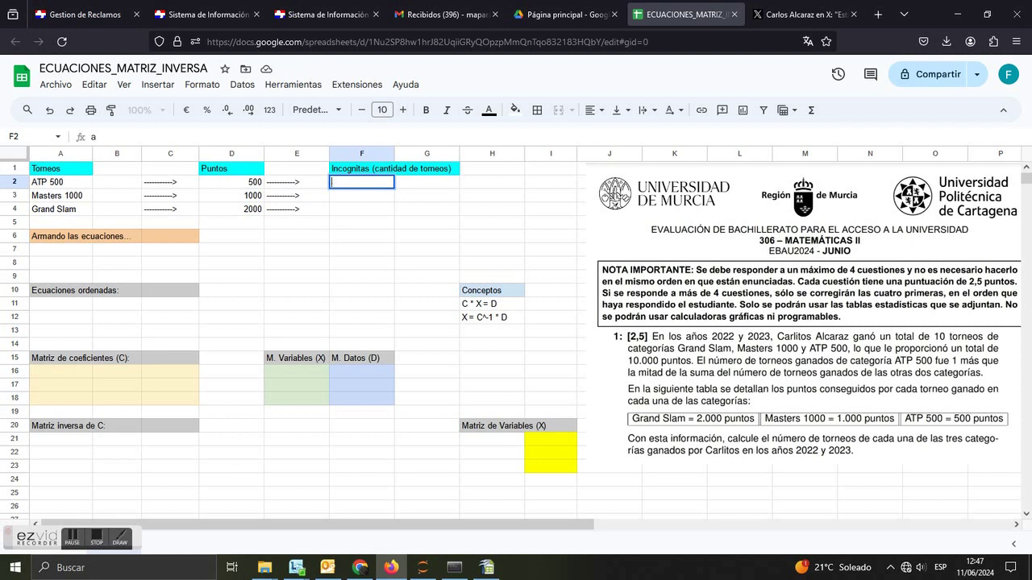
key("Return")
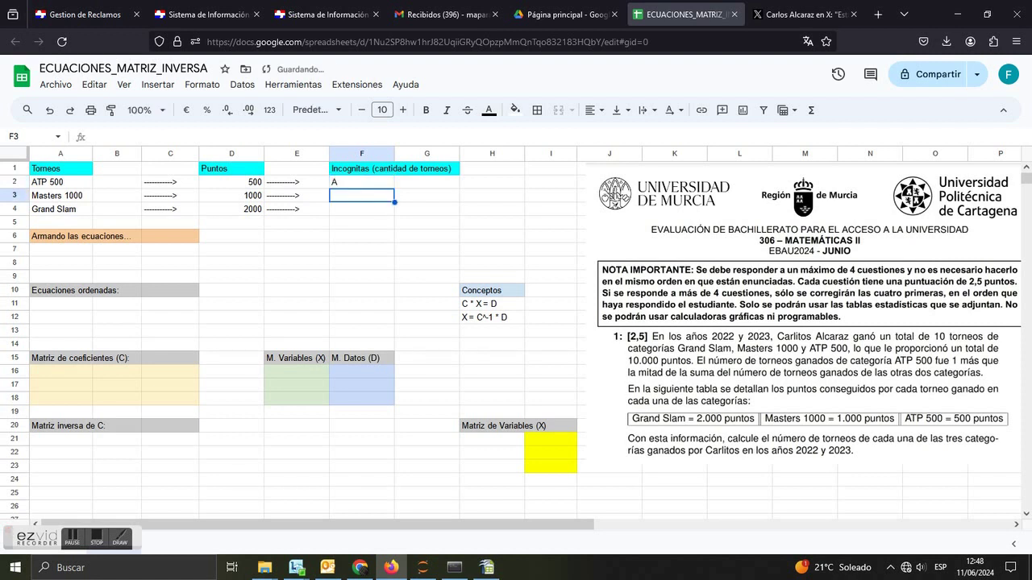
type("M")
key("Return")
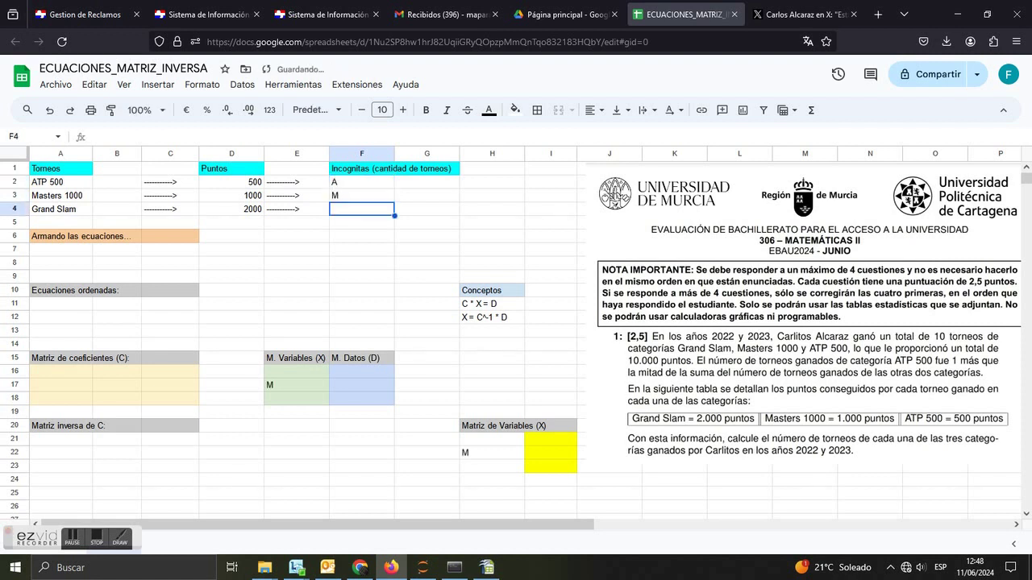
type("G")
key("Return")
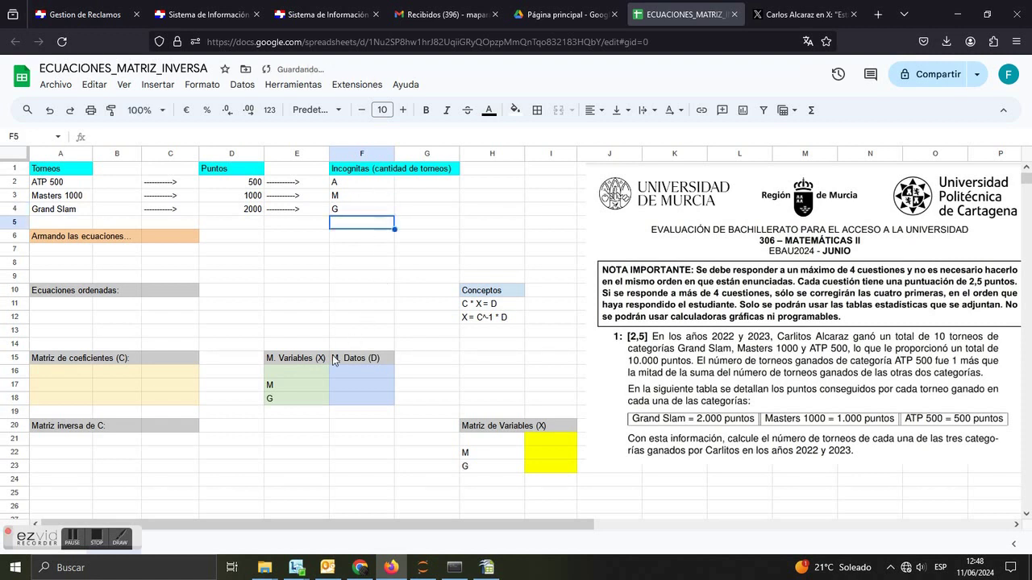
Put A in E16 and check the A, M, G labels in both variable matrices.
left_click(287, 377)
type("AA")
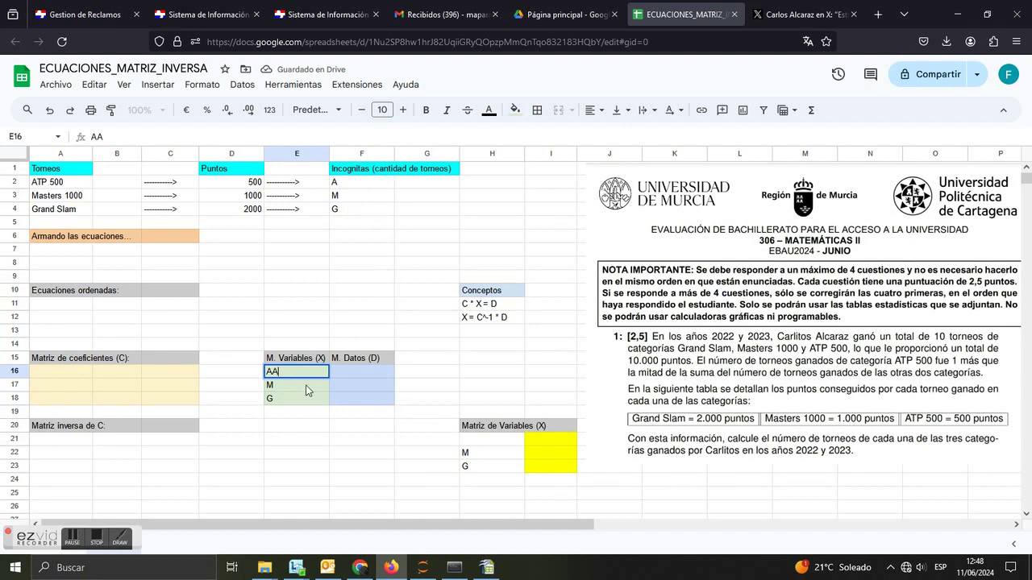
left_click(482, 443)
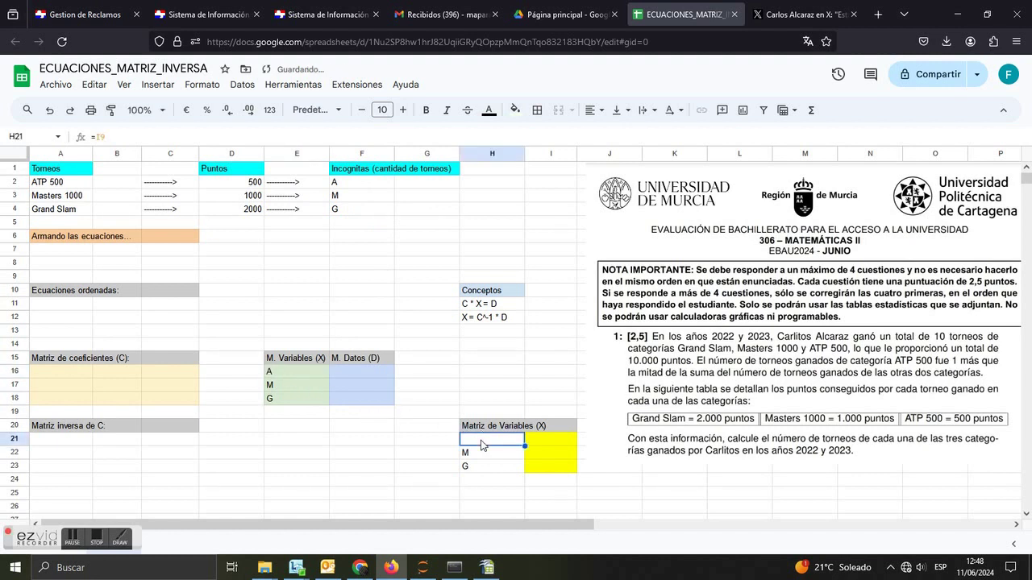
type("A")
left_click(487, 463)
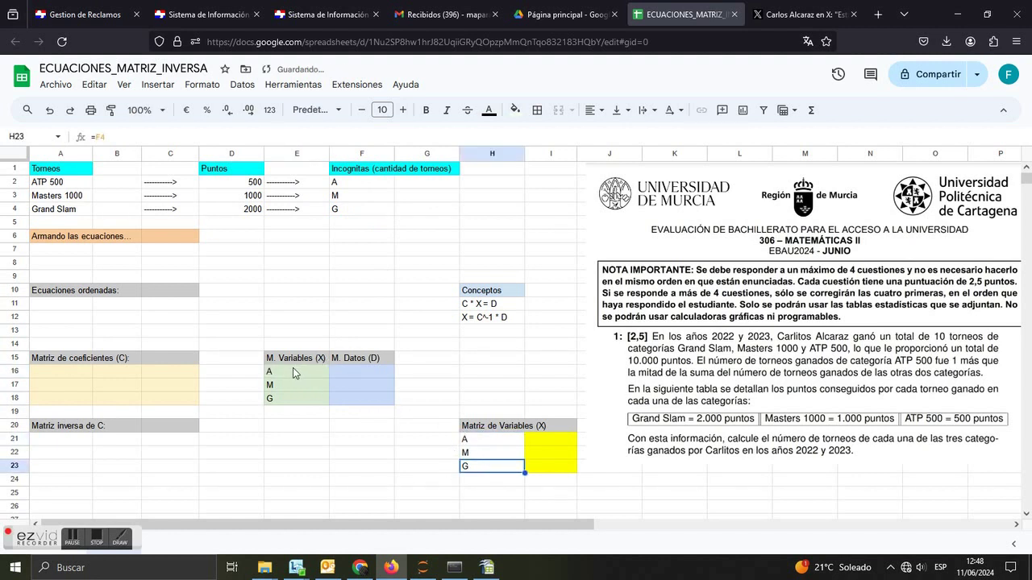
left_click_drag(490, 447, 489, 467)
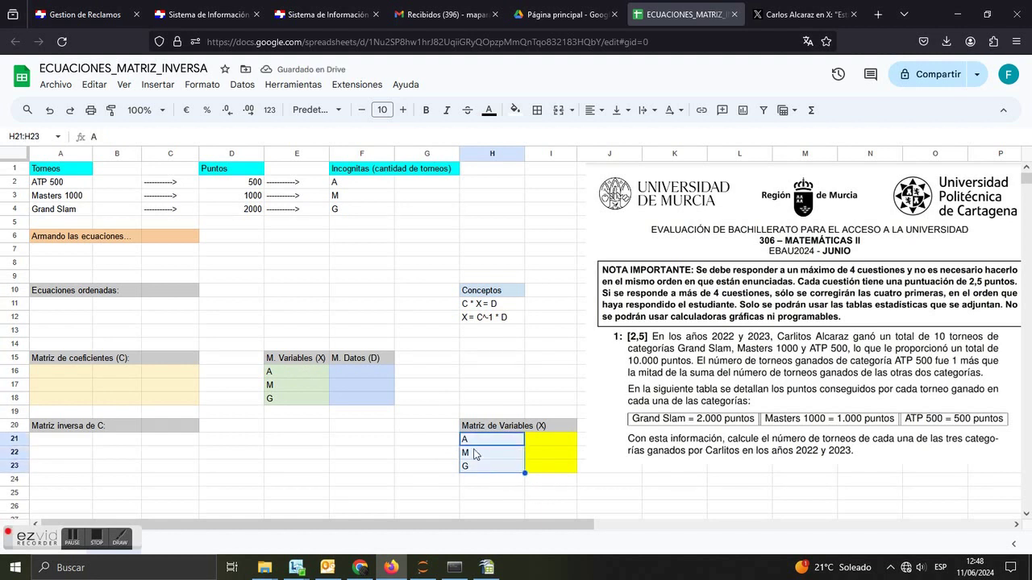
left_click_drag(300, 375, 300, 395)
left_click_drag(356, 184, 357, 208)
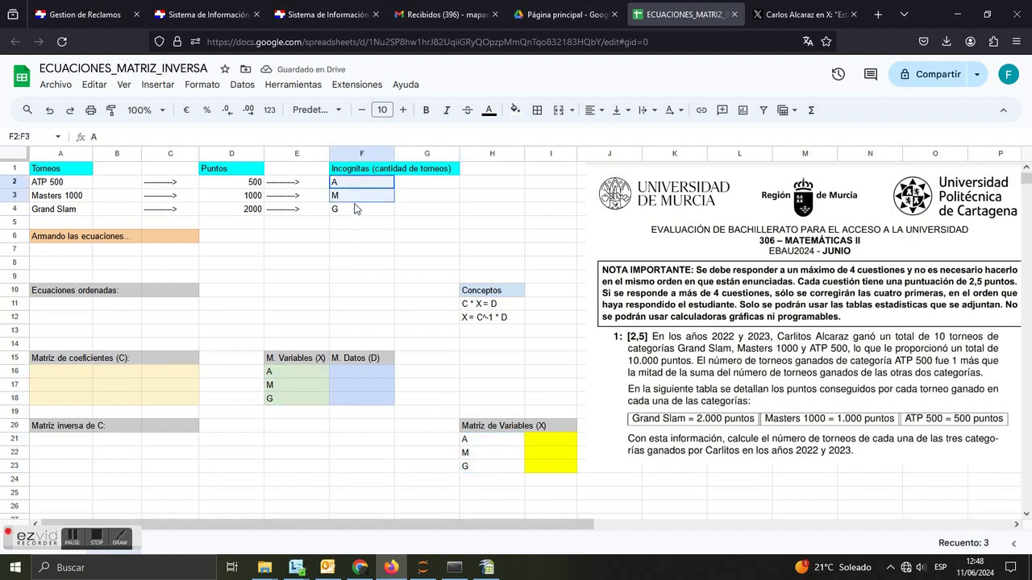
left_click(71, 257)
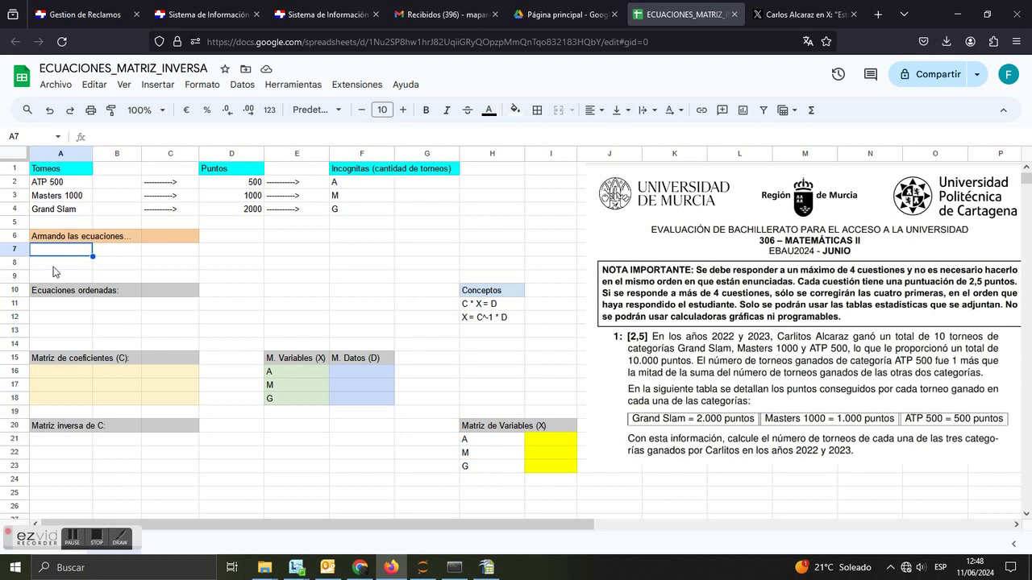
Write the equations for 10 total tournaments, 10000 total points, and A = 1 + (G + M)/2 in A7:A9.
type("A")
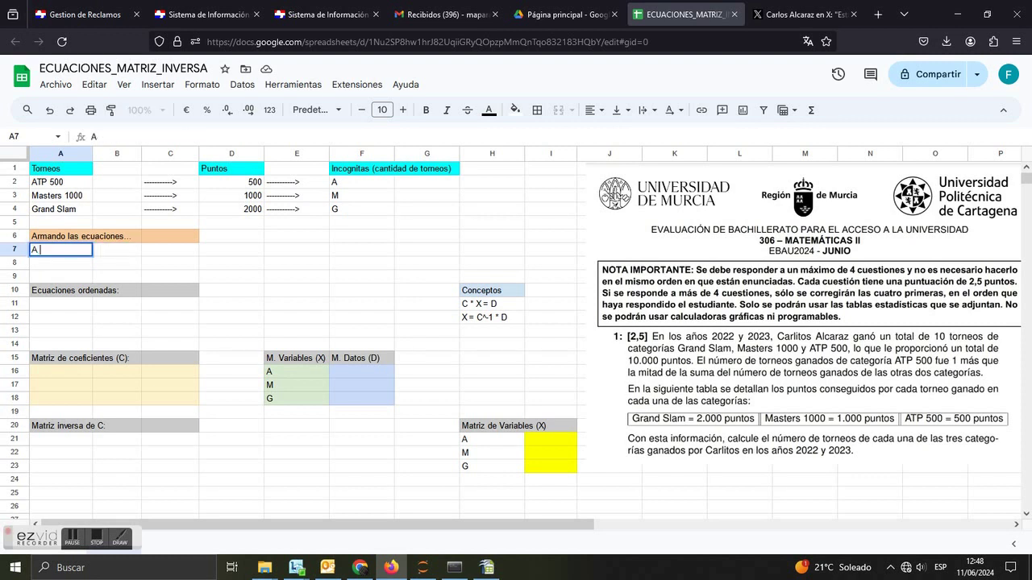
type(" + M + G =")
type("10")
key("Return")
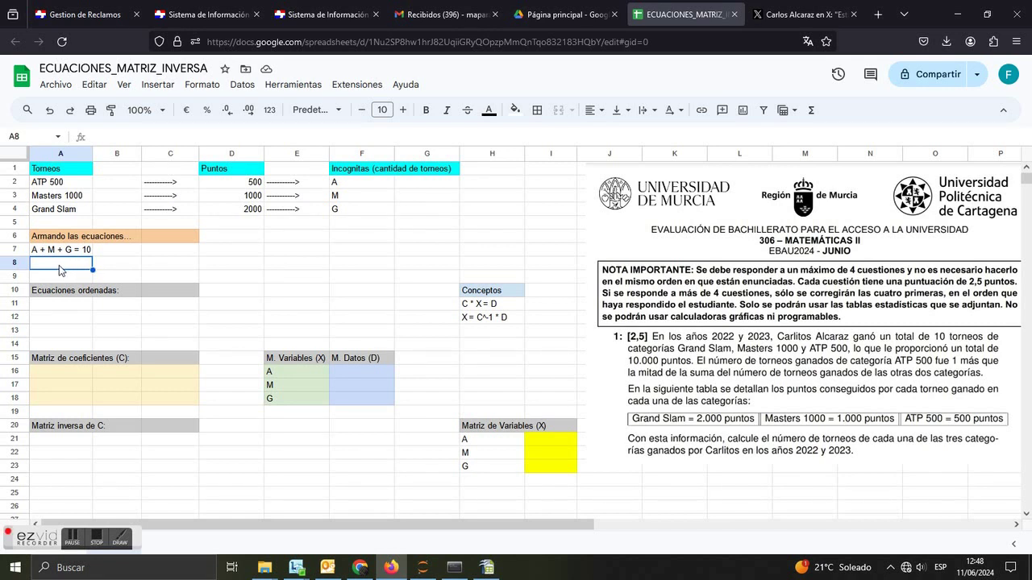
type("500 * a")
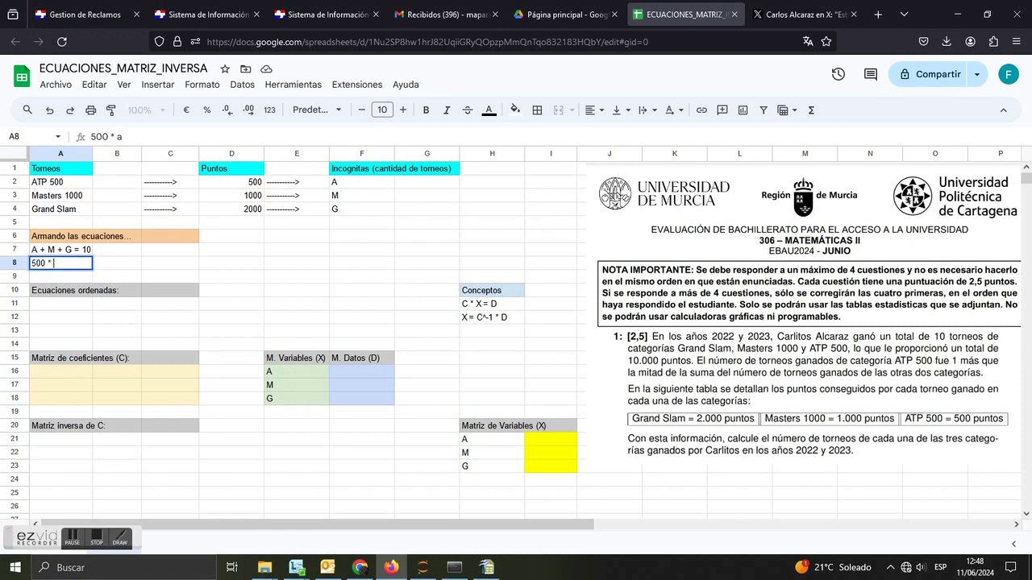
key("BackSpace")
type("A + ")
type("1000")
type(" * M + 2000 G = 1")
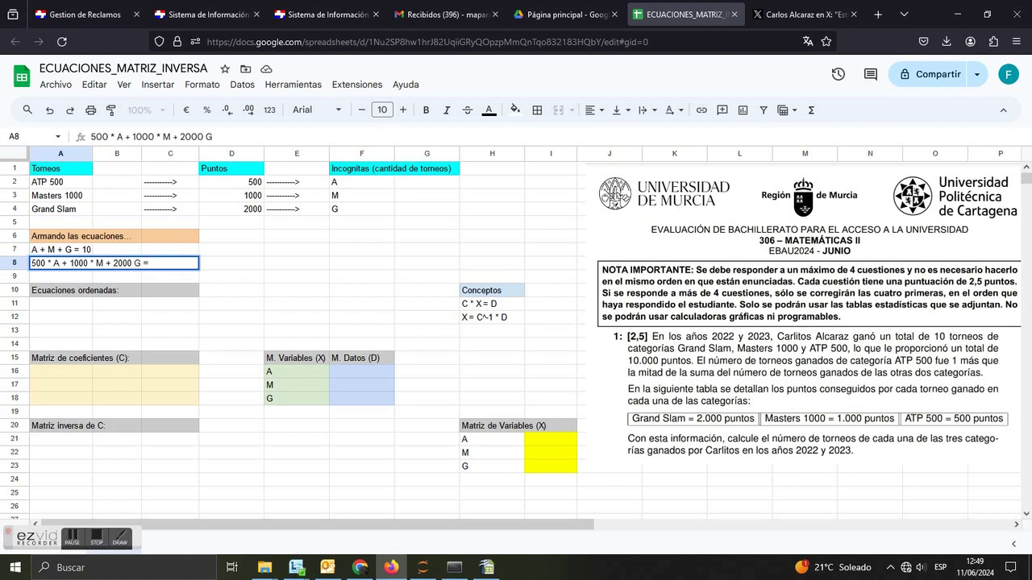
type("00")
type("0")
key("Return")
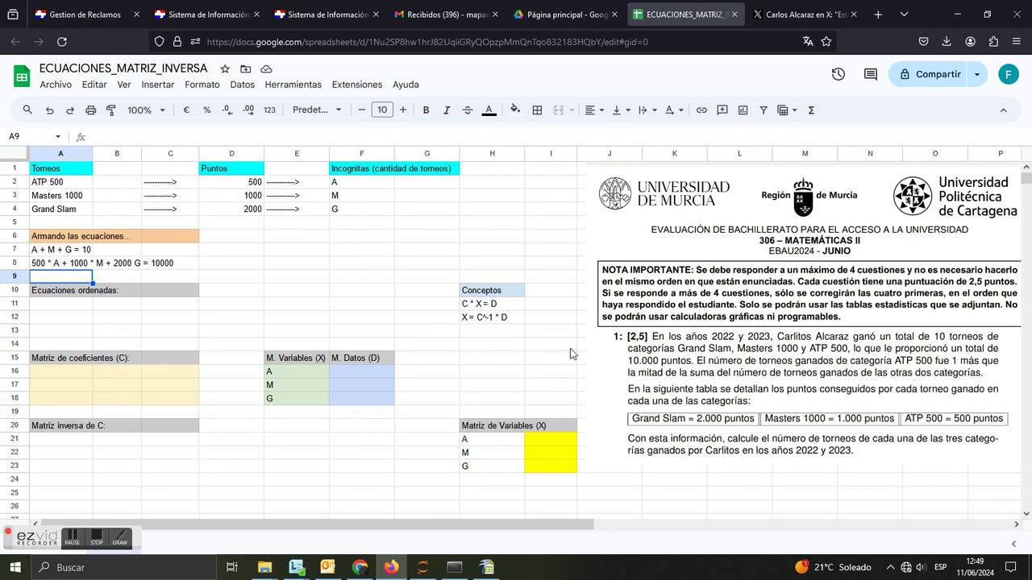
type("A = 1 + (G")
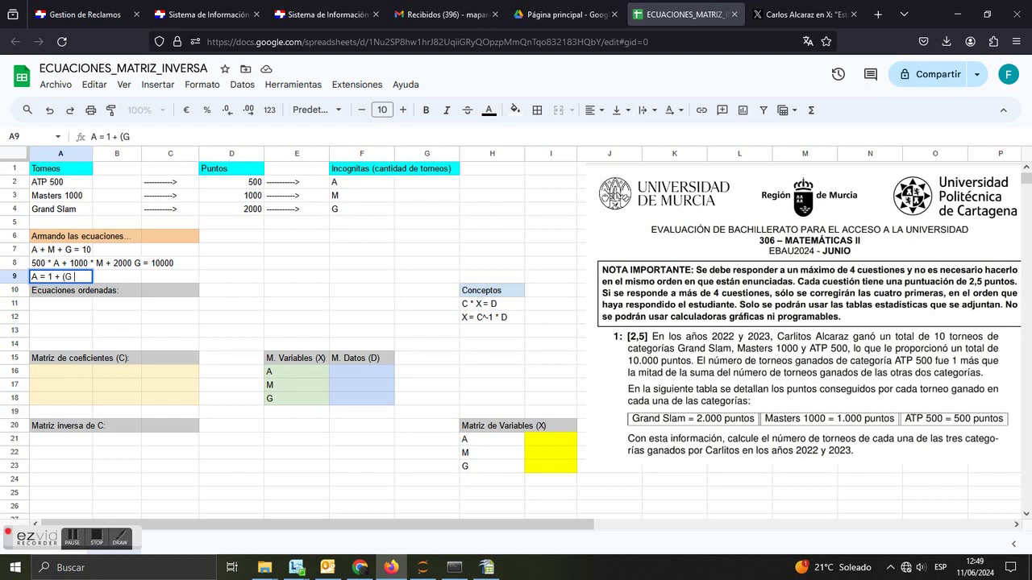
type(" + M)/2")
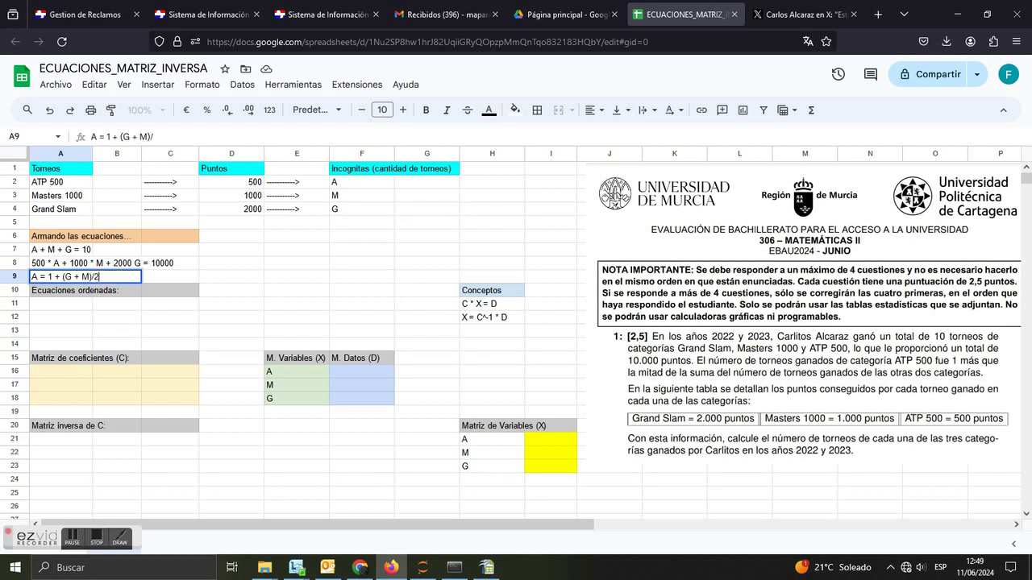
key("Return")
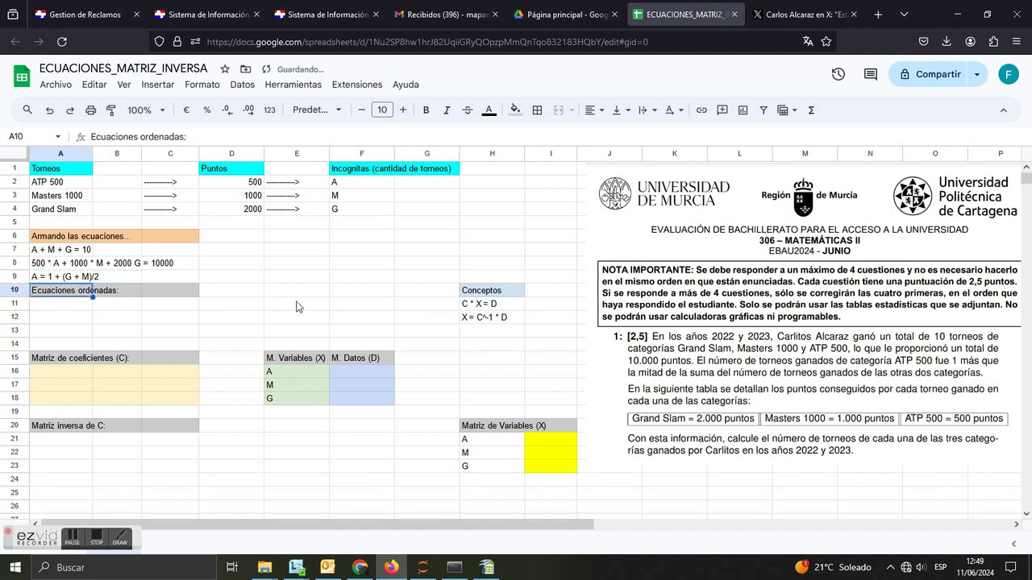
Enter the first ordered equation A + M + G = 10 under 'Ecuaciones ordenadas:'.
left_click(216, 323)
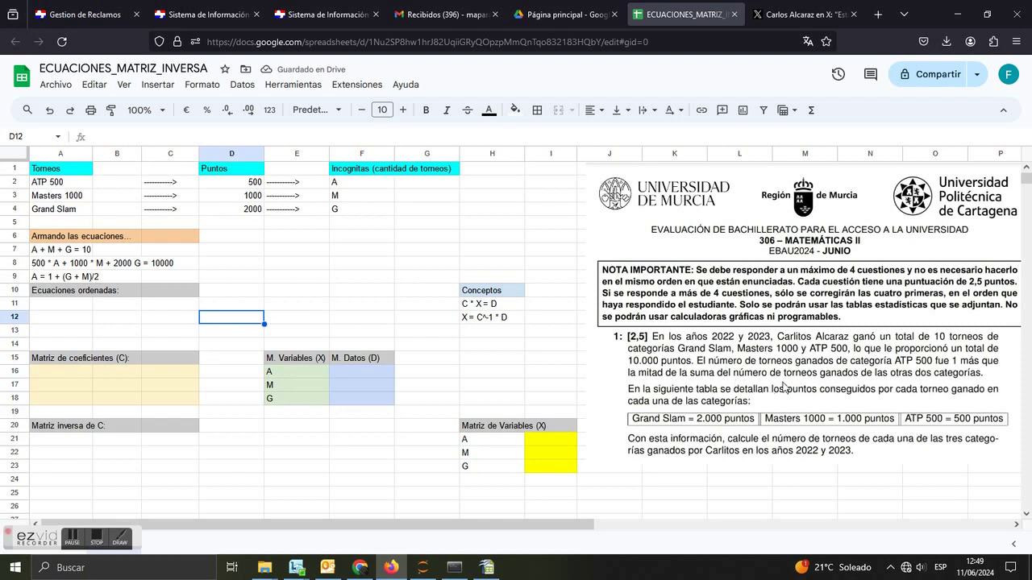
left_click(61, 294)
left_click(62, 305)
type("A")
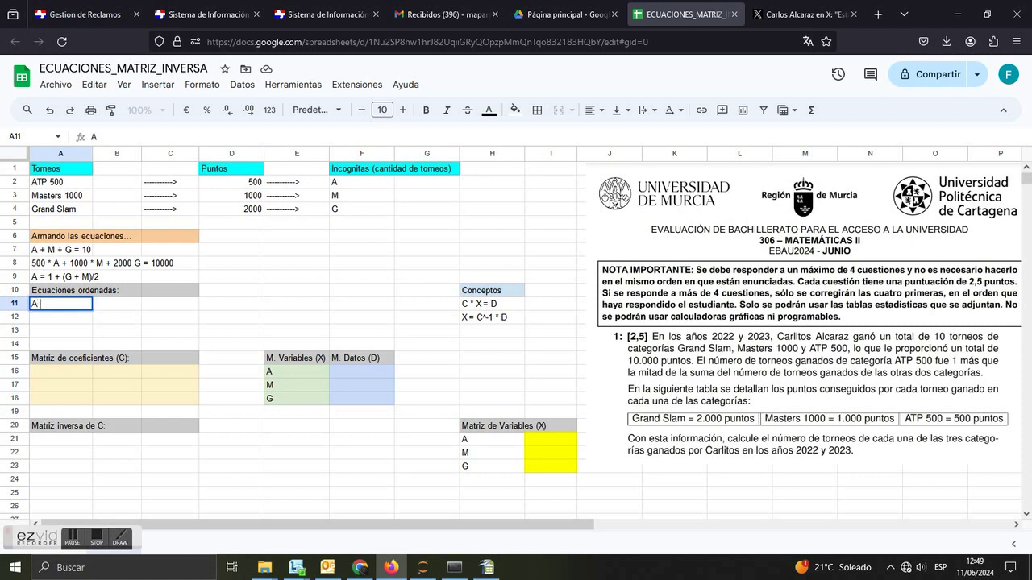
type(" + M ")
type("+ G")
type(" ?")
key("BackSpace")
type("= 10")
key("Return")
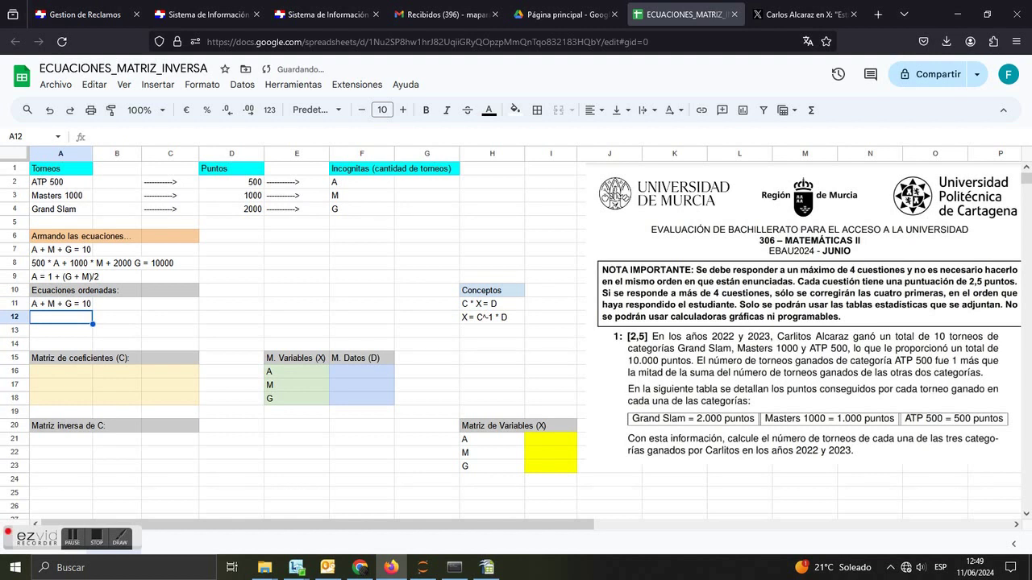
Add 500 A + 1000 M + 2000 G = 10000 and 2A - M - G = 2 below it.
type("500 A")
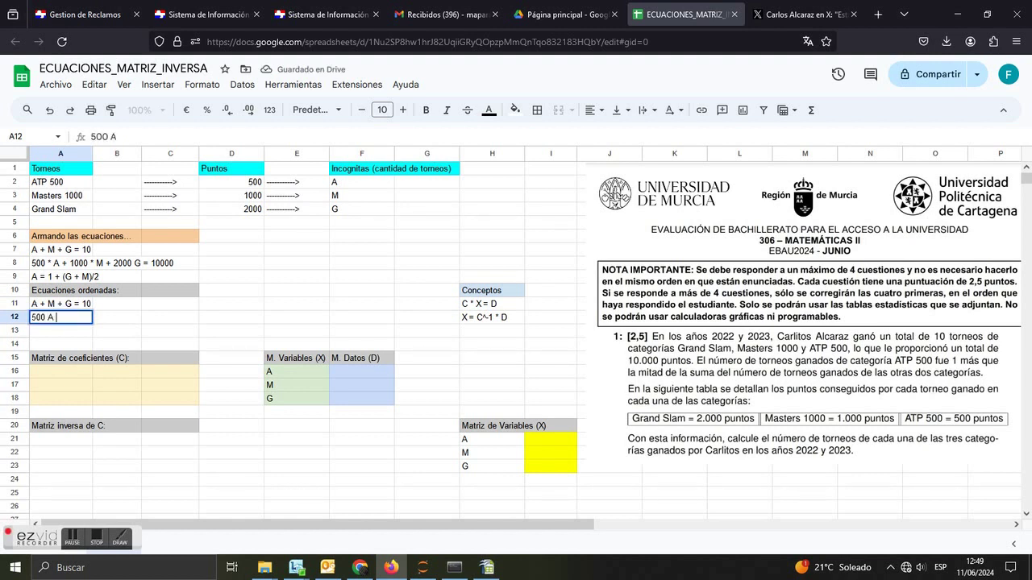
type(" + 1000")
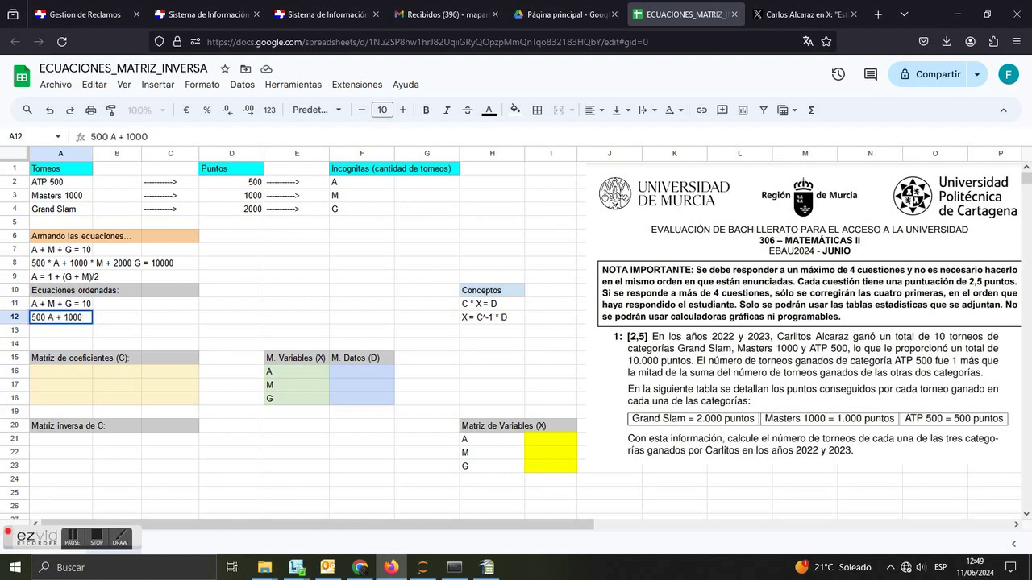
type(" M +")
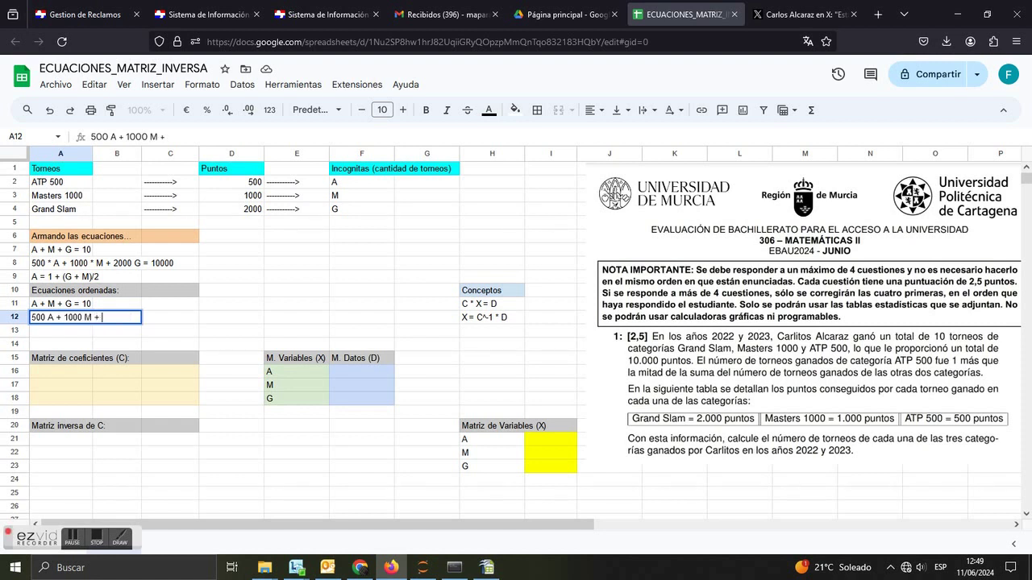
type(" 2000 G =")
type("100000")
key("BackSpace")
key("Return")
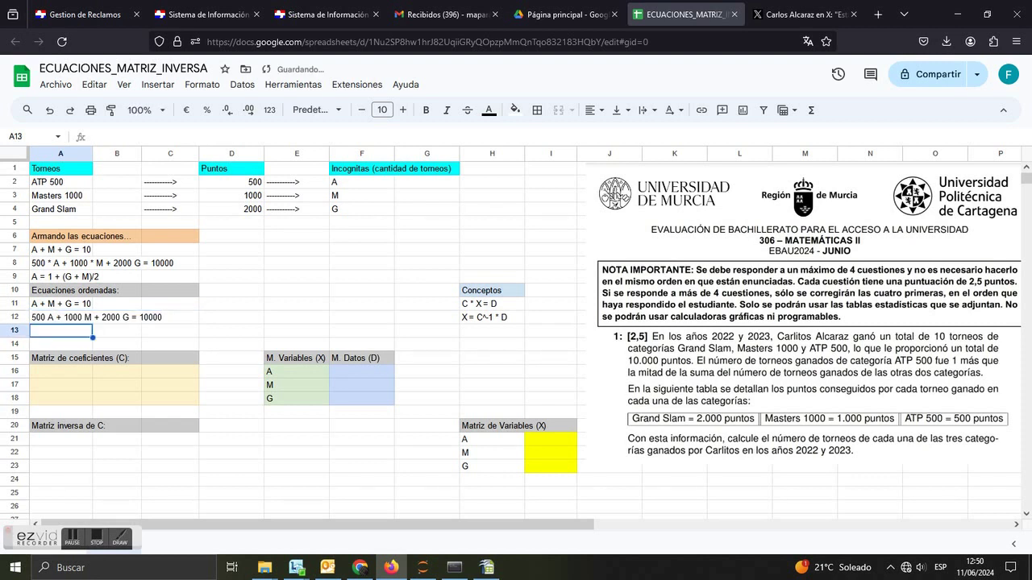
type("2A -")
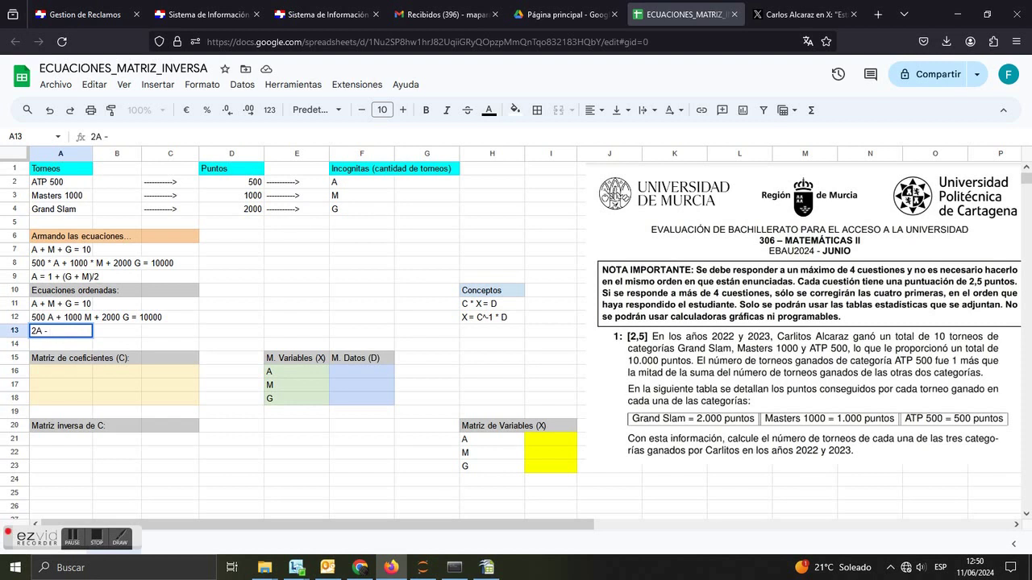
type("M")
key("BackSpace")
type("- G =")
type(" 2")
key("Return")
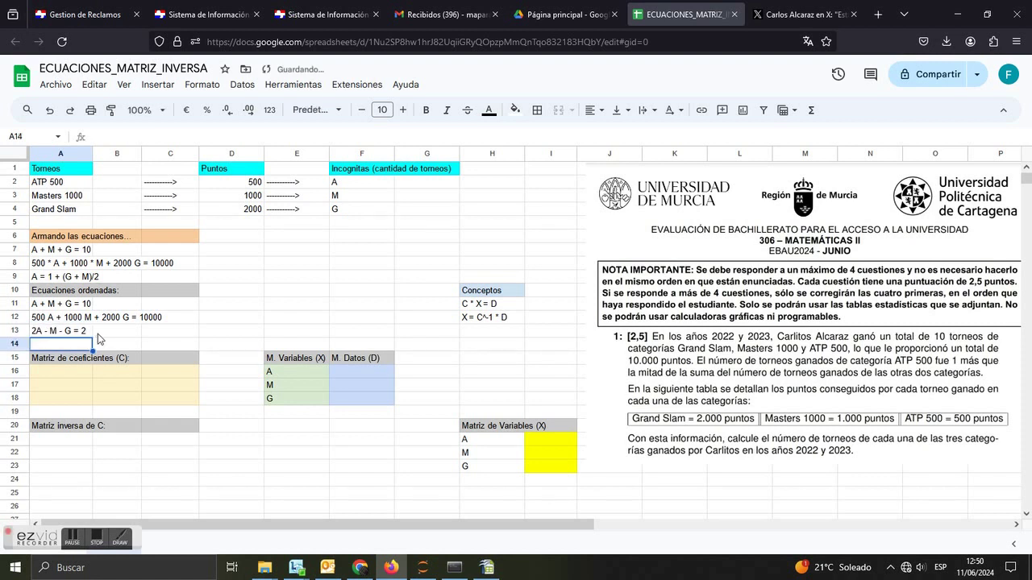
left_click(117, 369)
Enter the first coefficient row 1, 1, 1 in A16:C16.
left_click(65, 374)
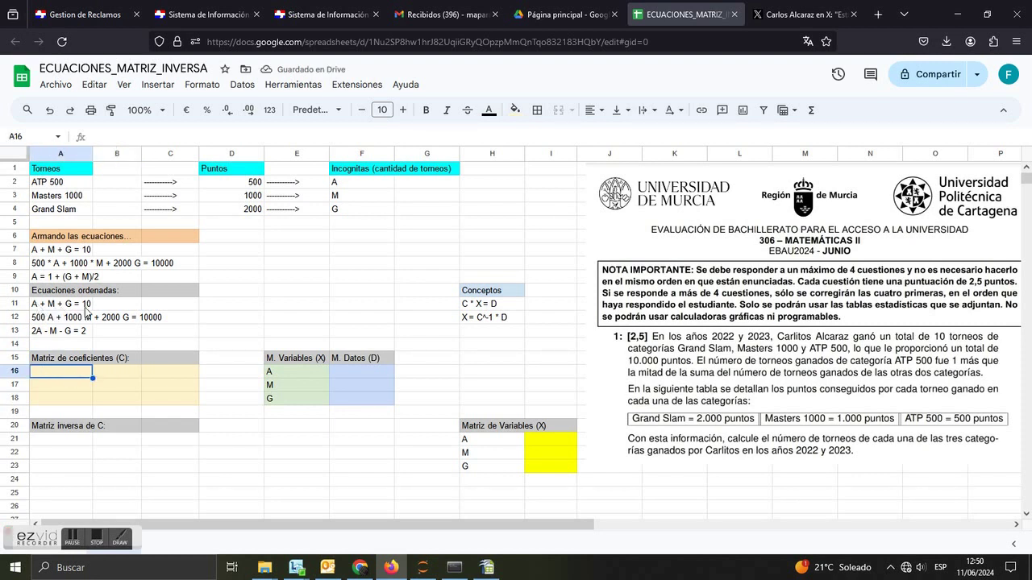
type("1")
key("Tab")
type("1")
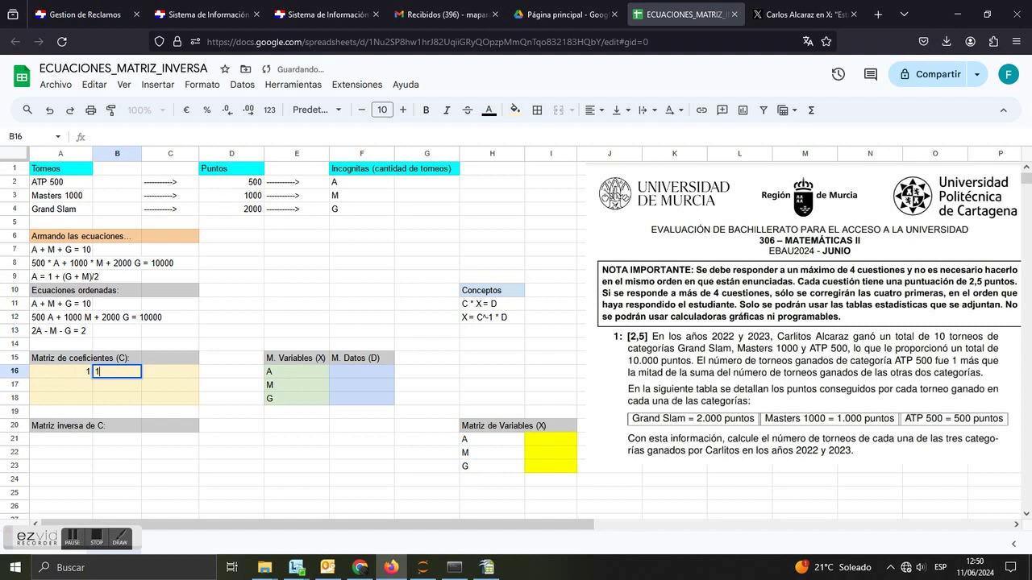
key("Tab")
type("1")
key("Return")
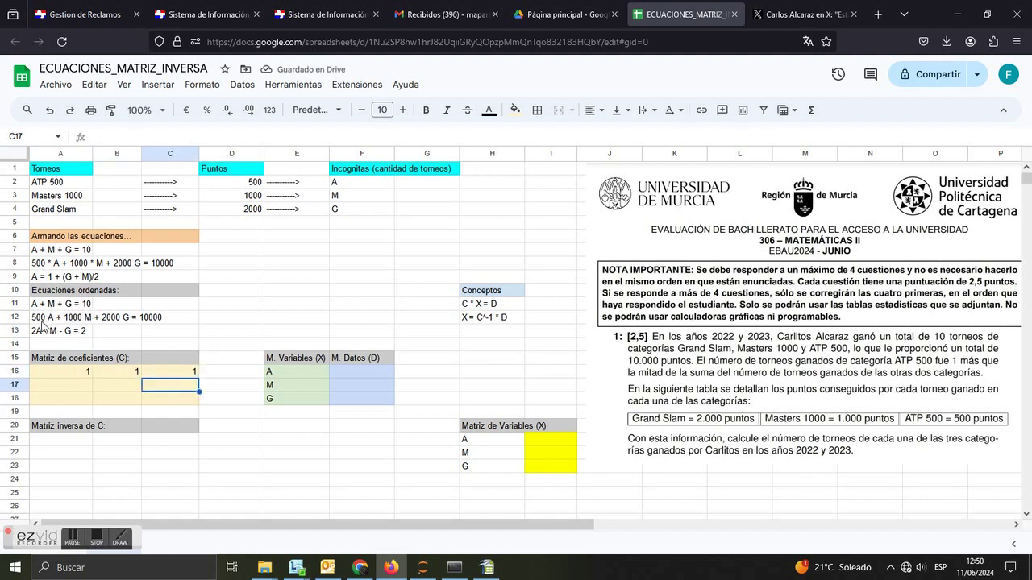
Enter the second coefficient row 500, 1000, 2000.
left_click(62, 388)
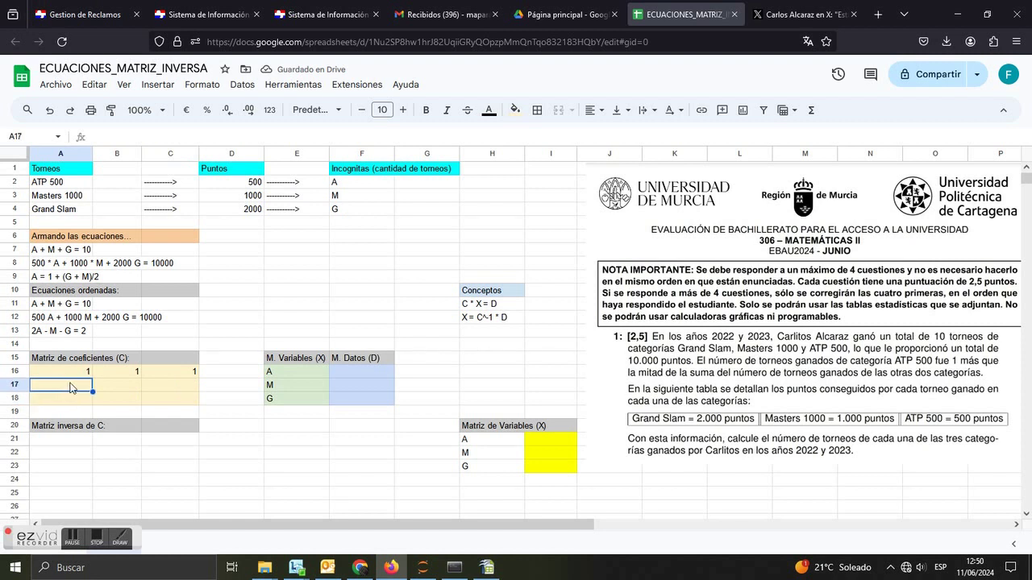
type("500")
key("Tab")
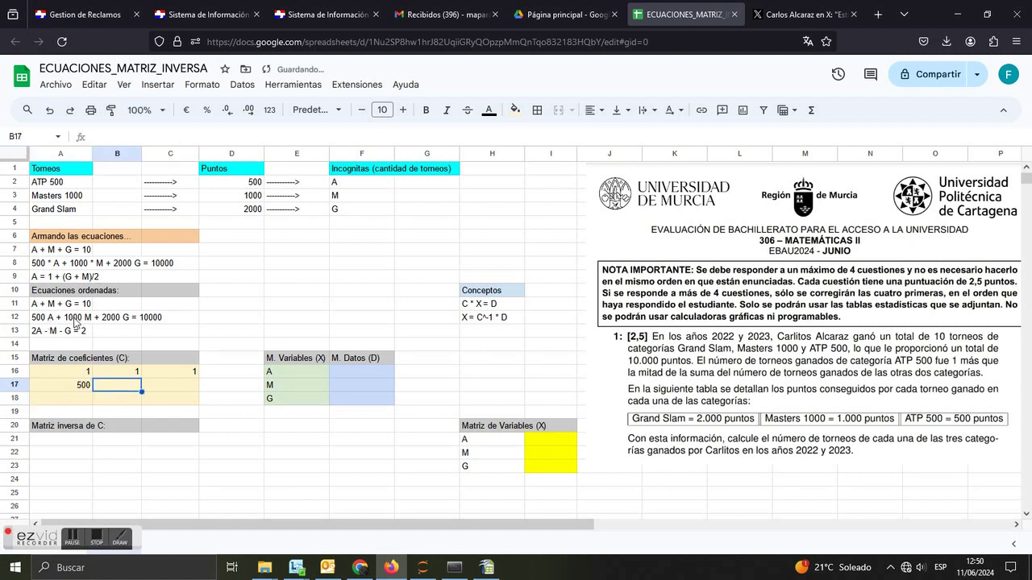
type("1000")
key("Tab")
type("2000")
left_click(58, 395)
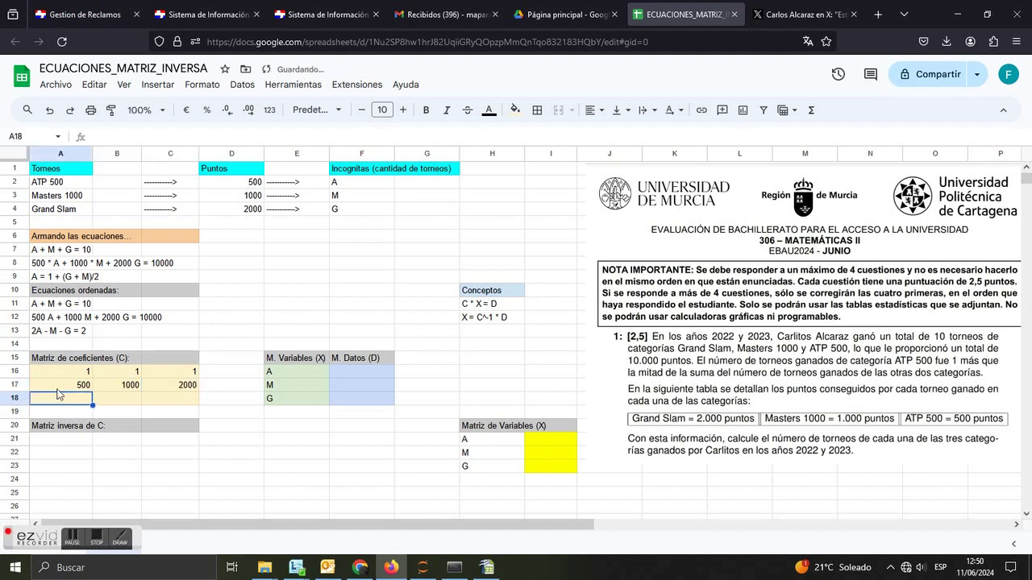
Enter the third coefficient row 2, -1, -1.
type("2")
left_click(116, 403)
type("-1")
key("Tab")
type("-1")
left_click(257, 456)
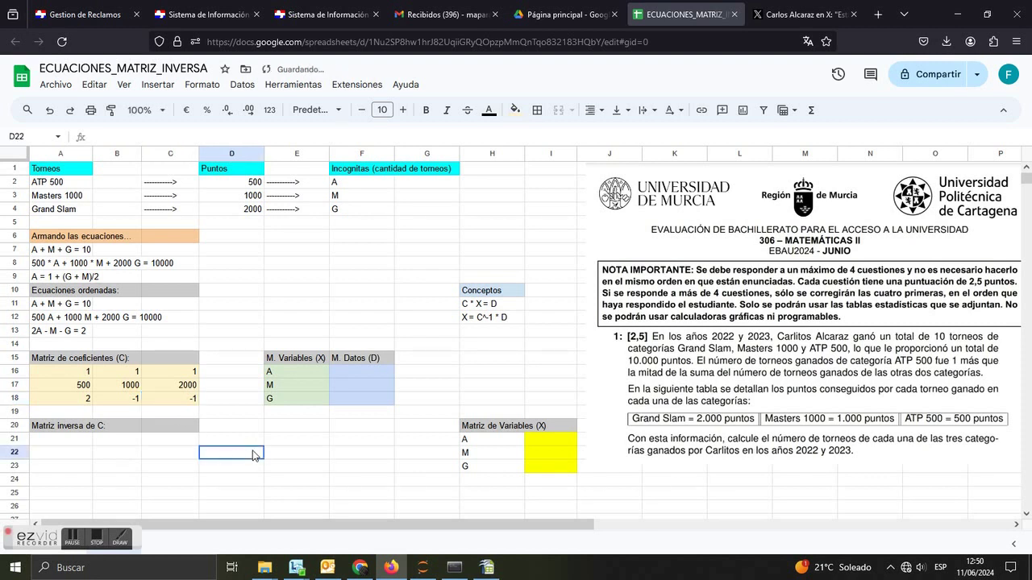
left_click(295, 380)
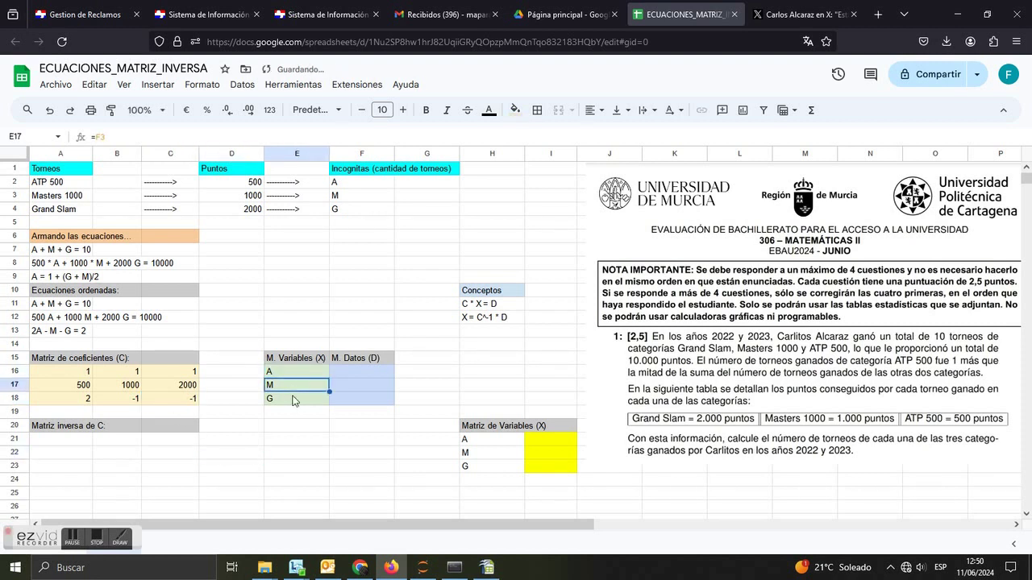
Enter 10, 10000 and 2 in F16:F18 as the data matrix D.
left_click(350, 374)
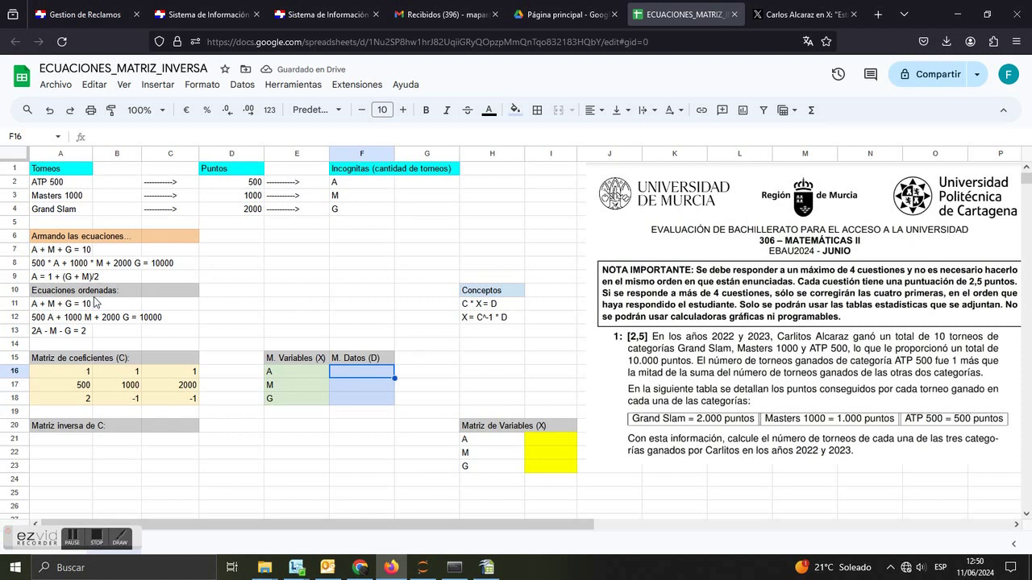
type("10")
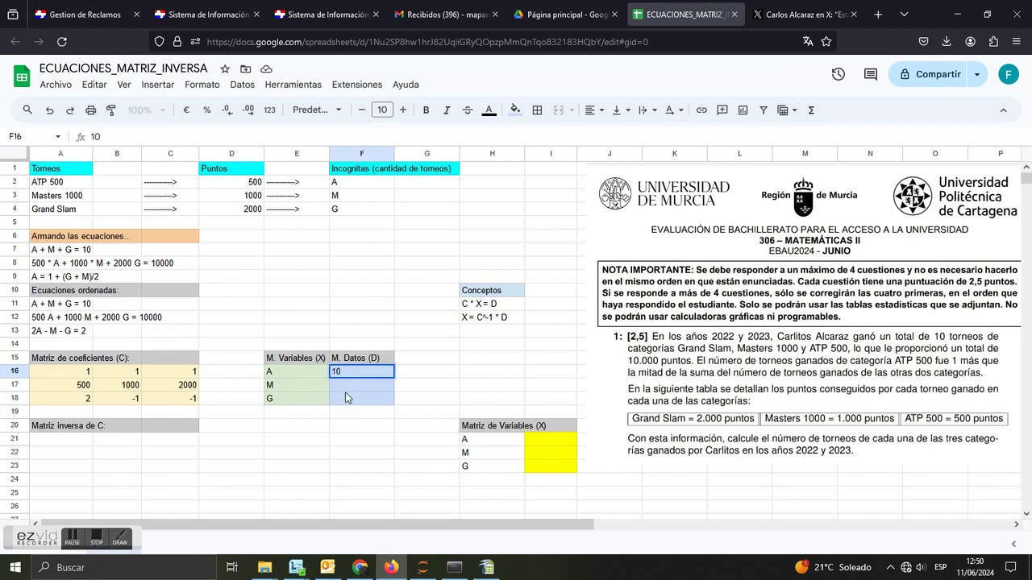
left_click(348, 393)
type("10000")
key("Return")
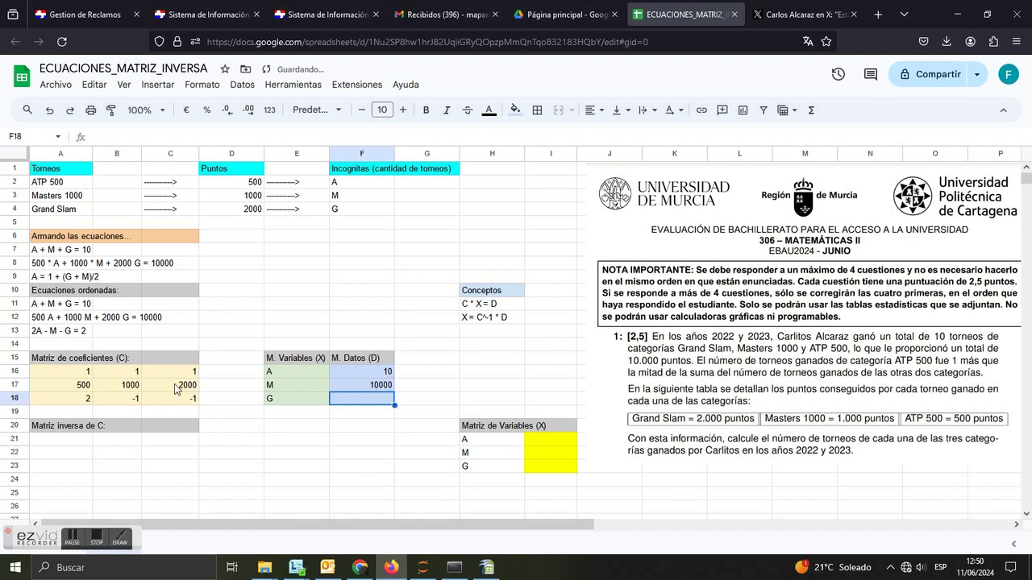
type("2")
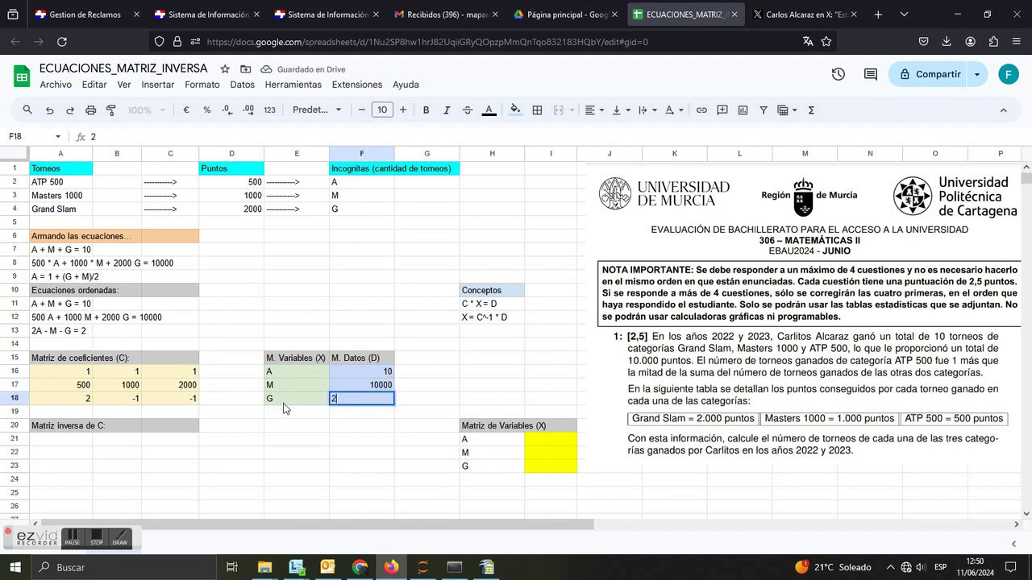
left_click(323, 427)
left_click_drag(504, 292, 490, 323)
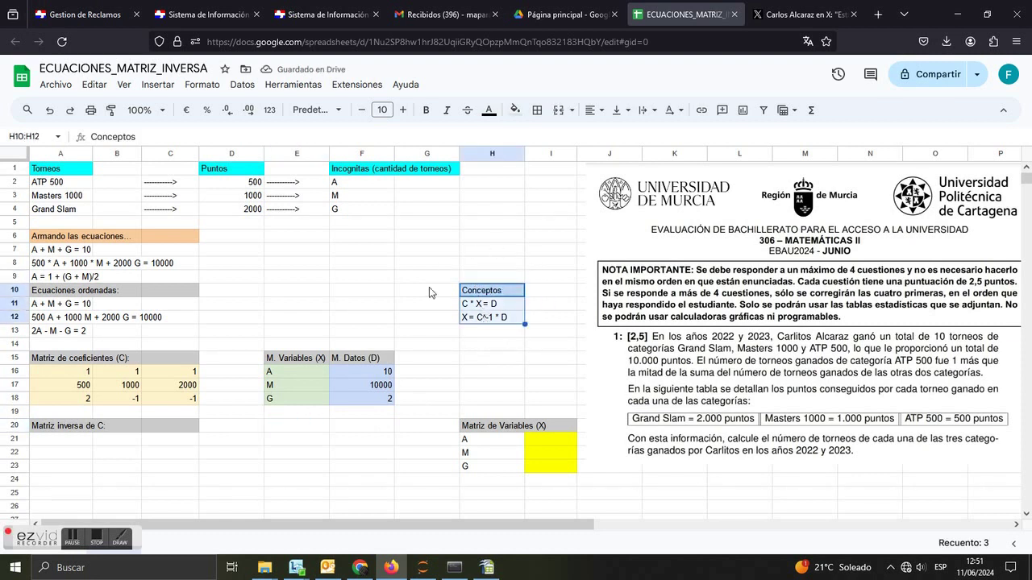
left_click(496, 336)
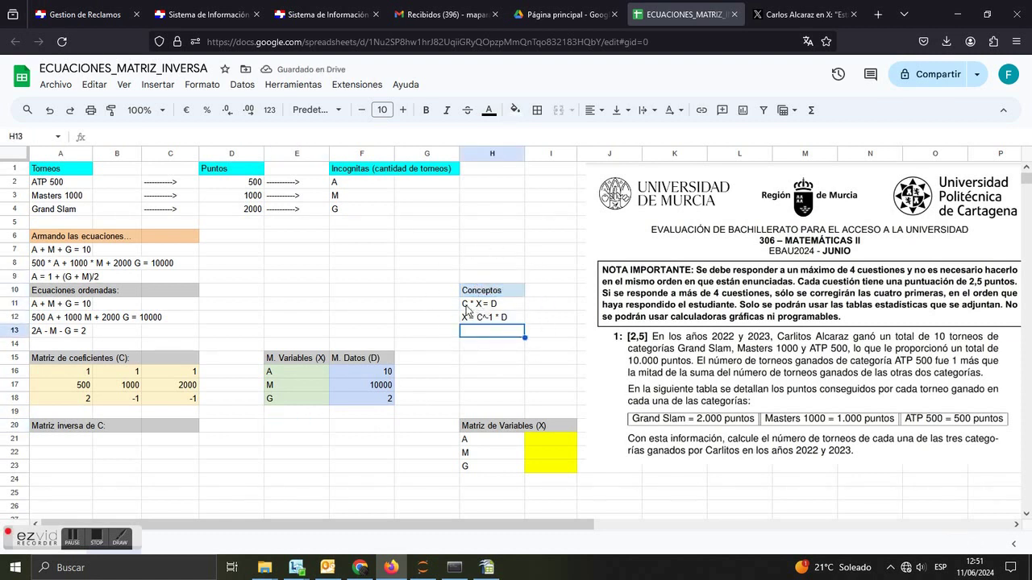
left_click(73, 364)
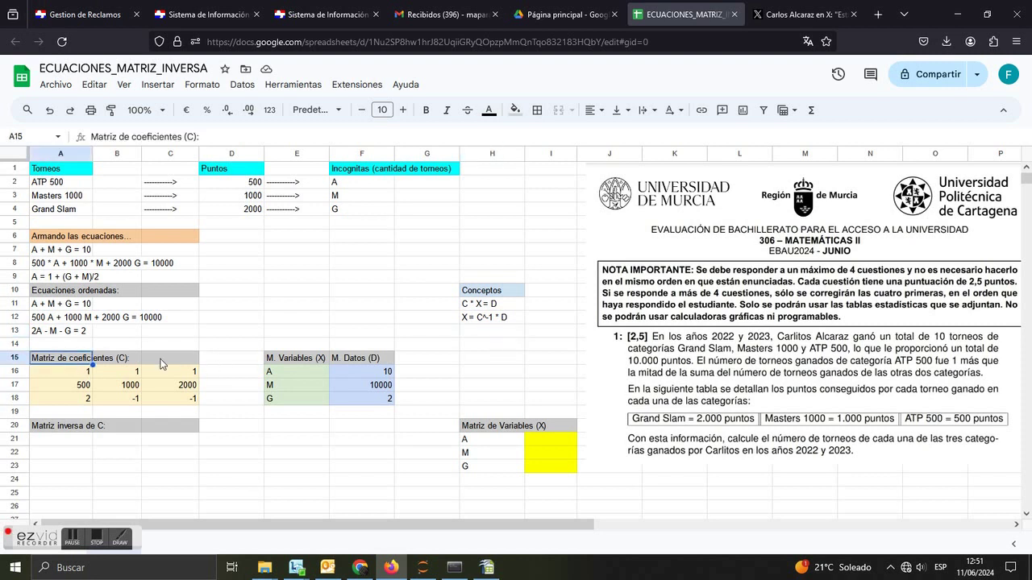
left_click_drag(64, 370, 187, 413)
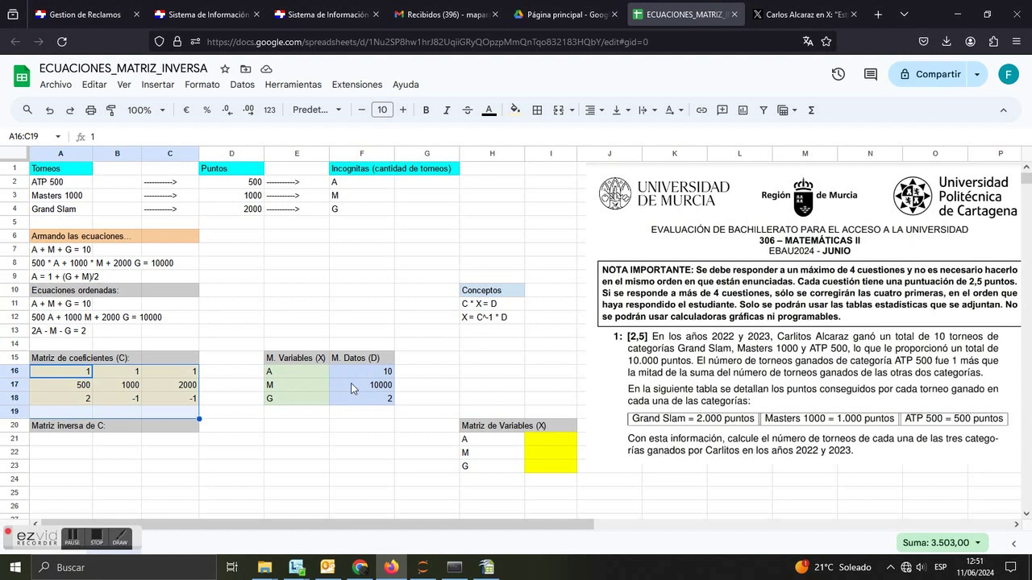
left_click_drag(307, 368, 307, 399)
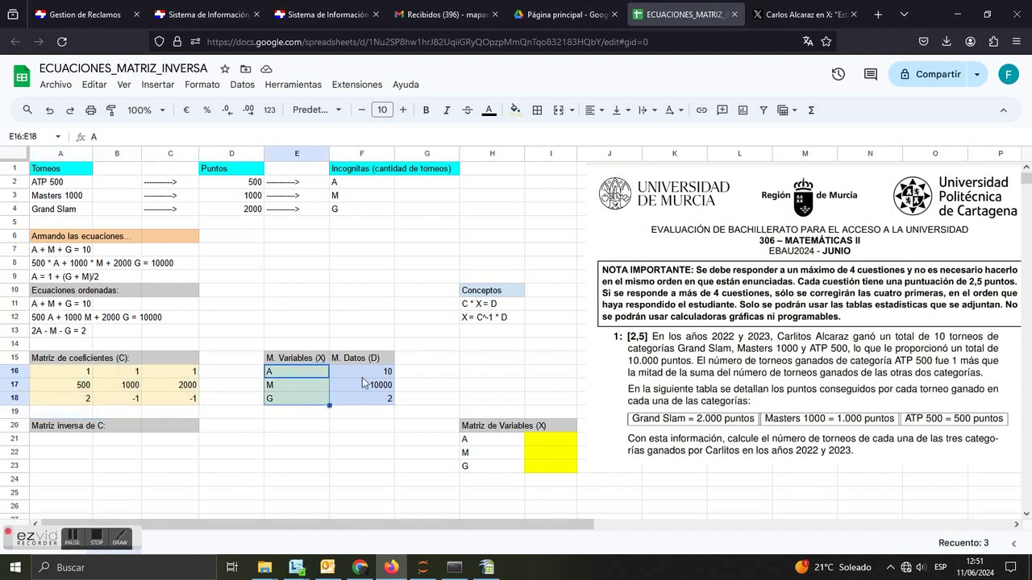
left_click_drag(387, 373, 377, 398)
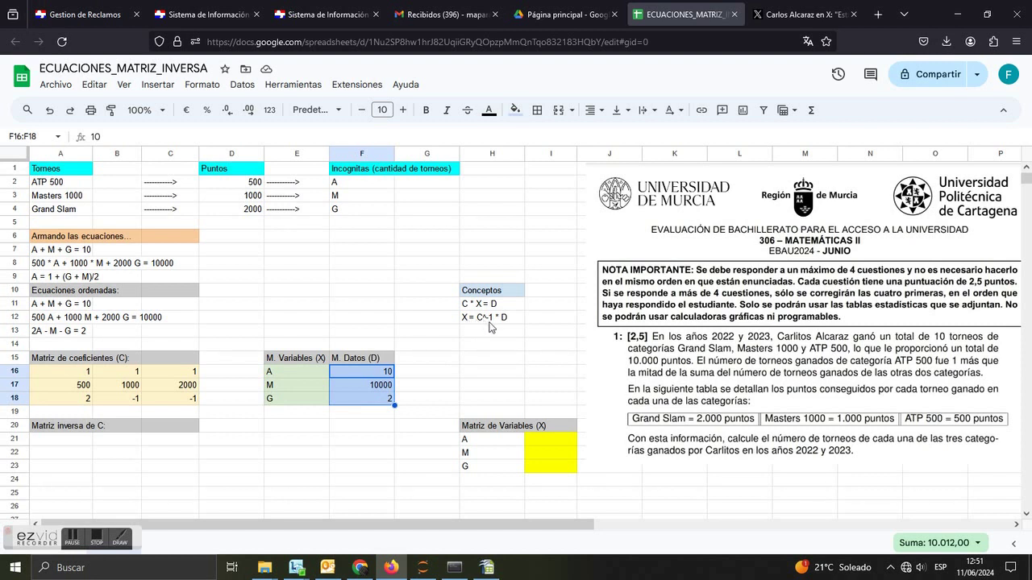
left_click(65, 426)
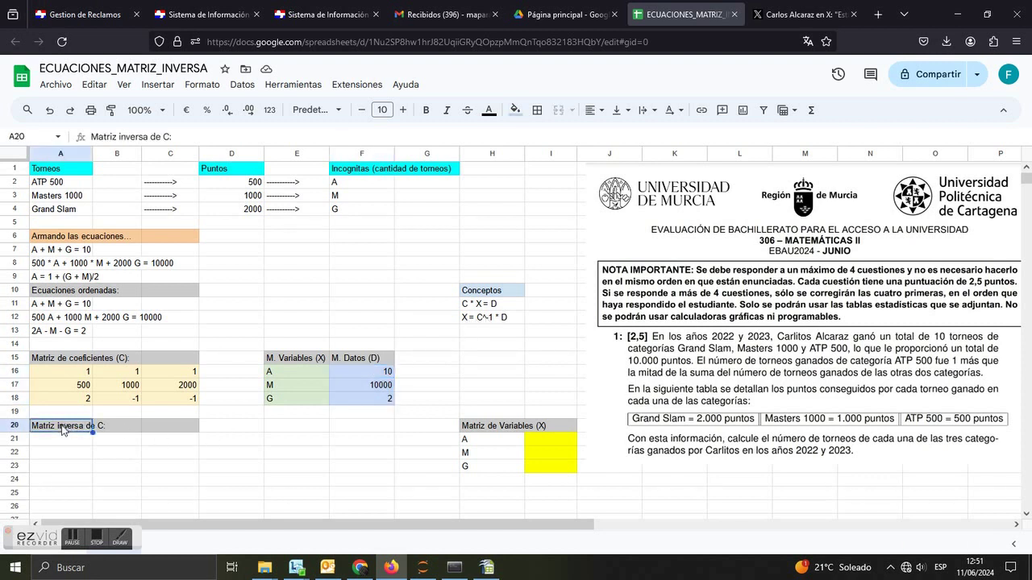
Enter +MINVERSA(A16:C18) in A21 so the inverse matrix spills into A21:C23.
left_click(61, 439)
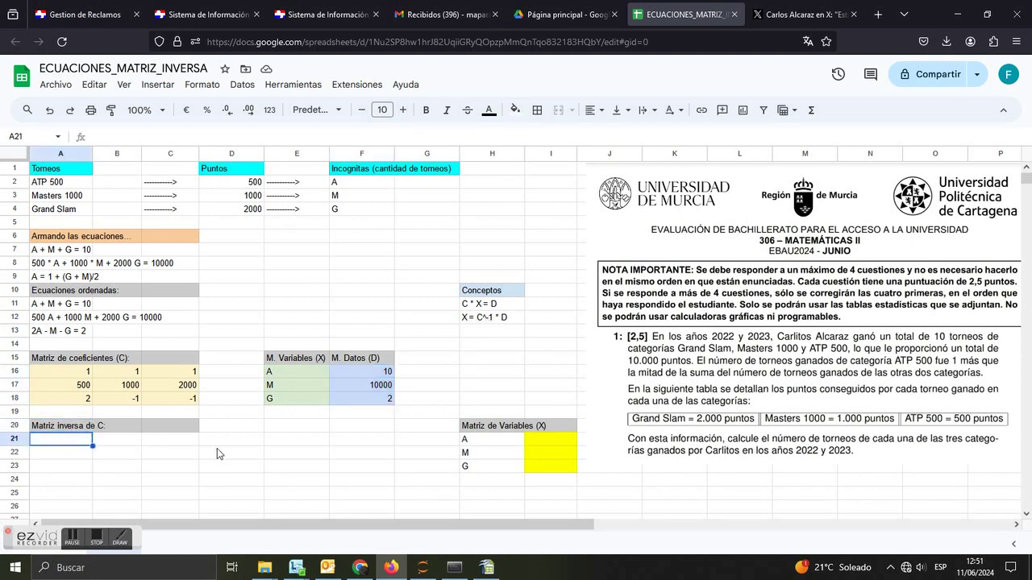
type("+")
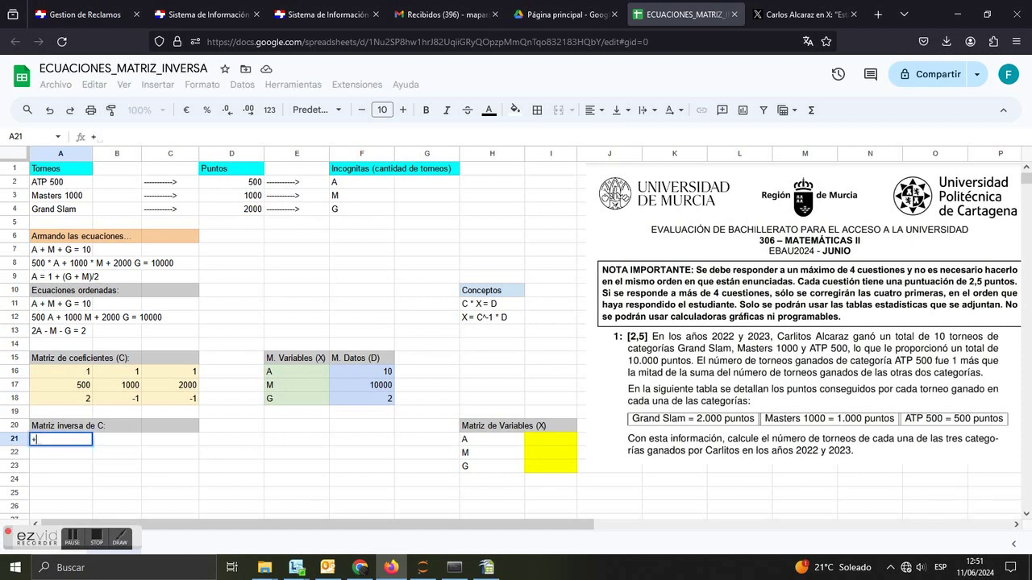
type("M")
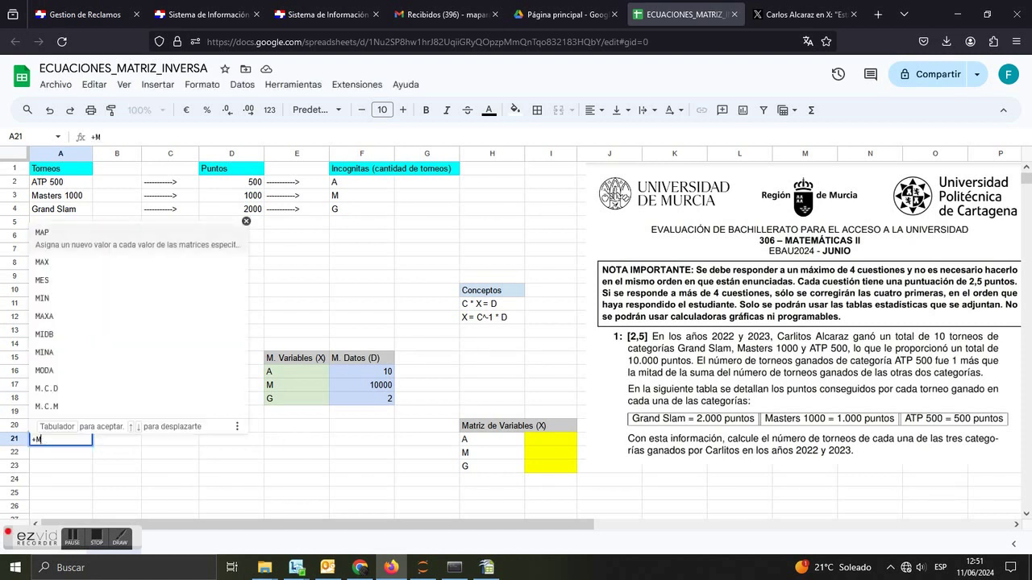
type("IN")
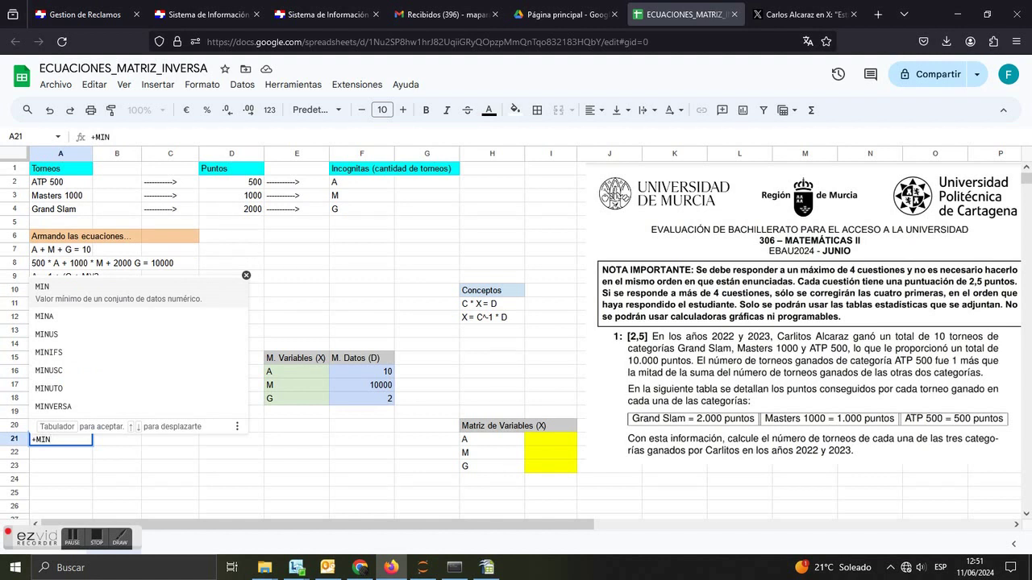
left_click(56, 408)
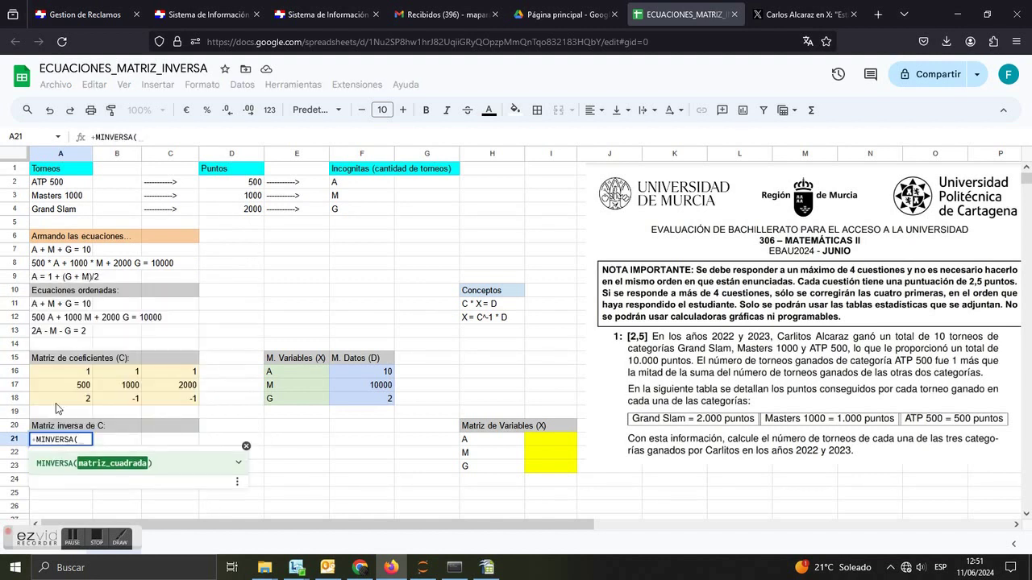
left_click_drag(65, 375, 172, 409)
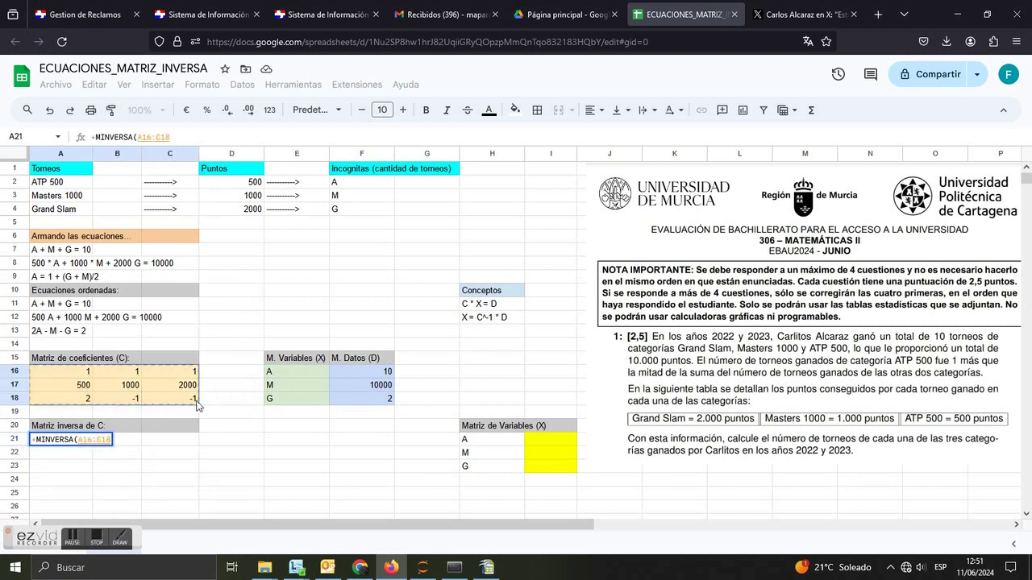
key("Return")
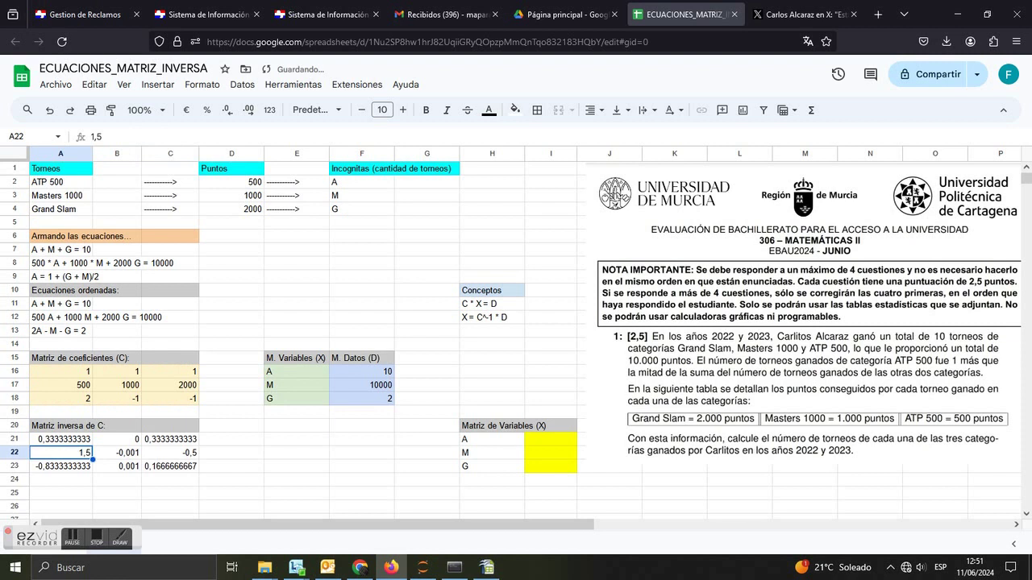
left_click(507, 427)
Enter +MMULT(A21:C23;F16:F18) in I21 so the variables come out as 4, 4 and 2.
left_click(544, 440)
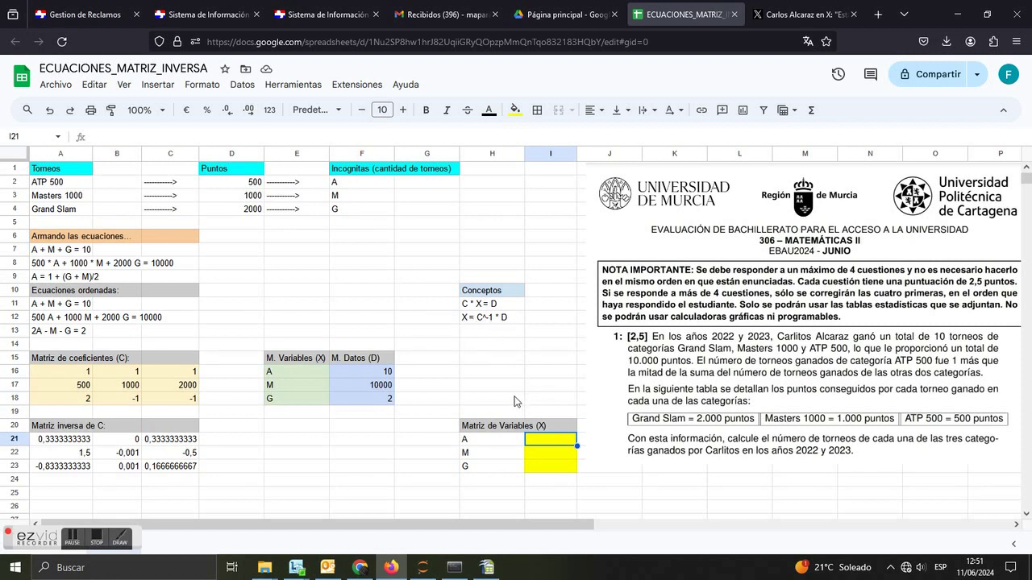
type("+M")
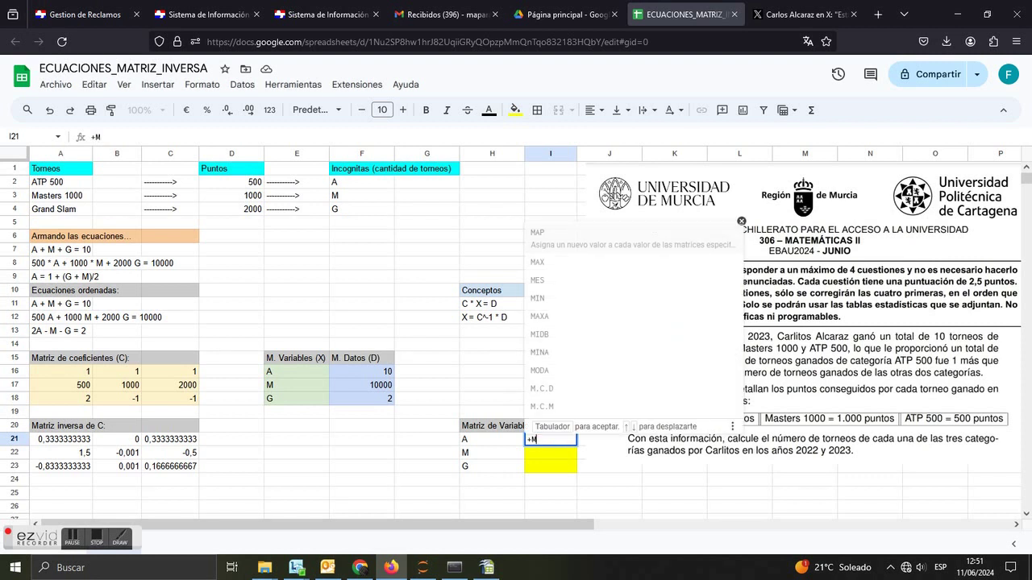
type("M")
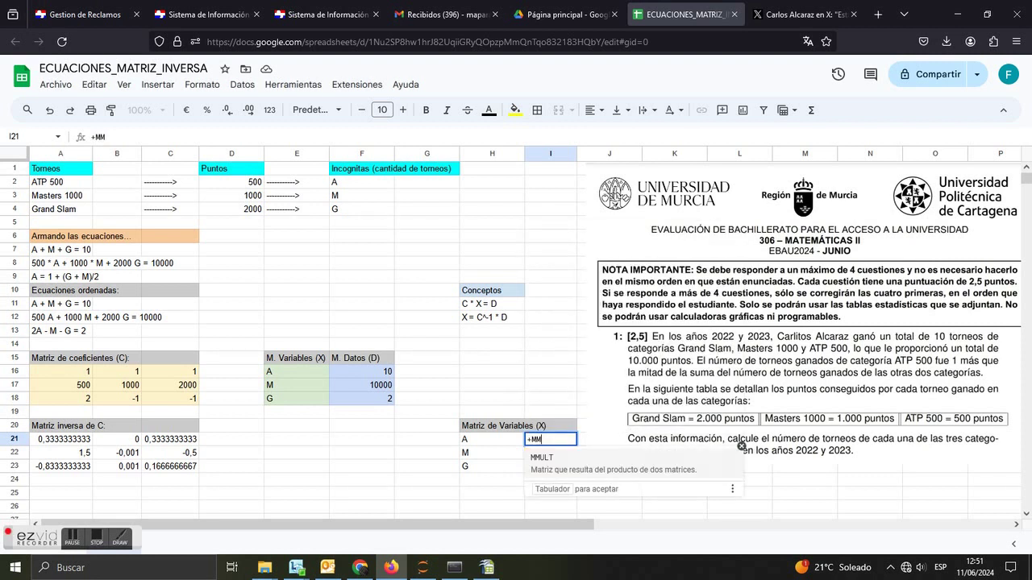
left_click(616, 471)
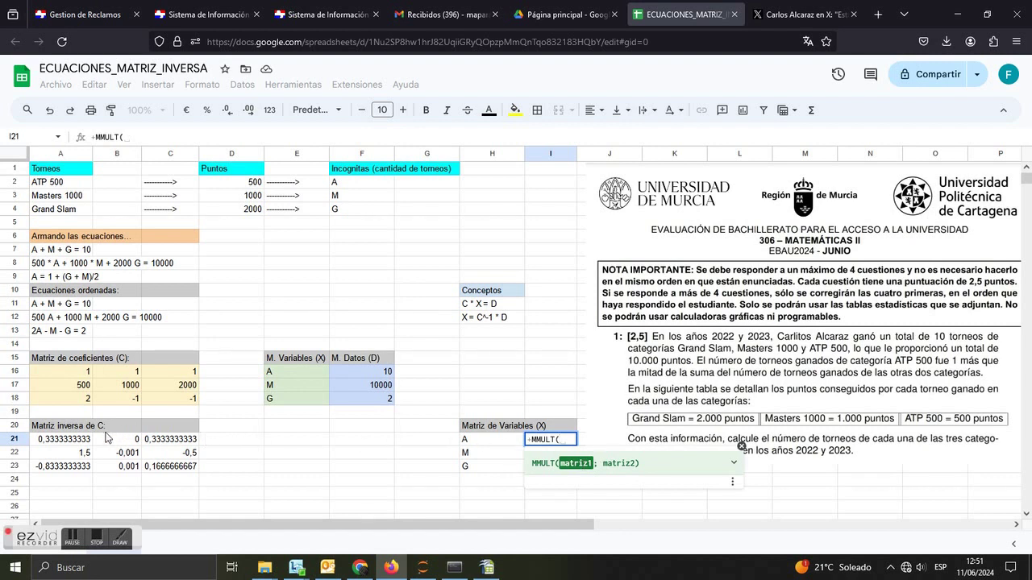
left_click_drag(77, 441, 171, 471)
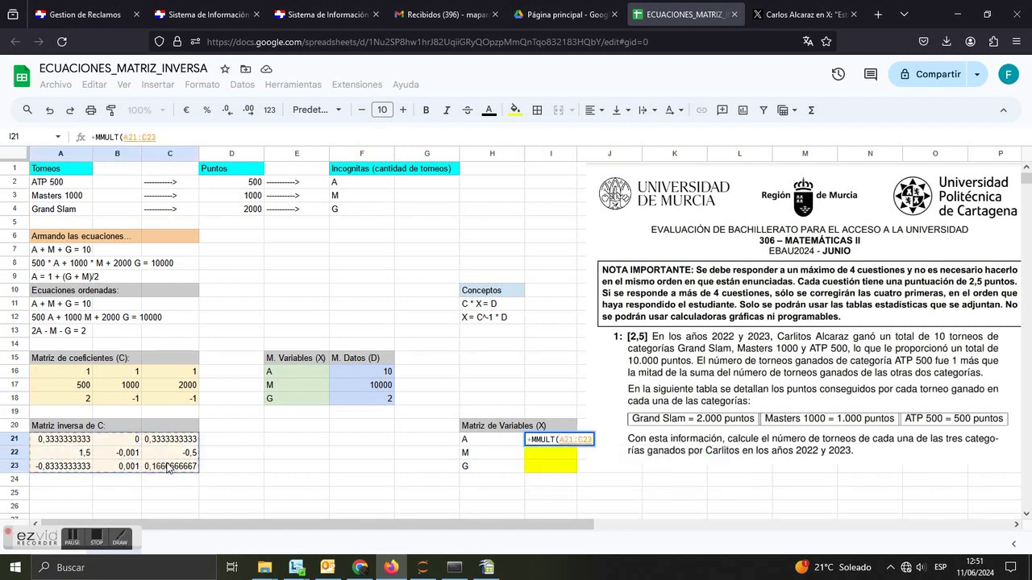
type(")")
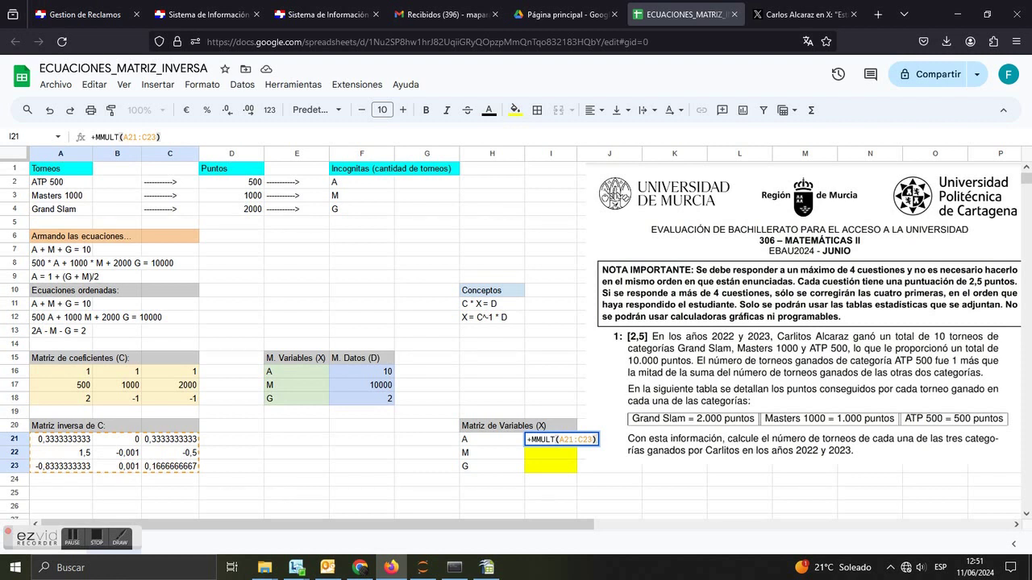
key("BackSpace")
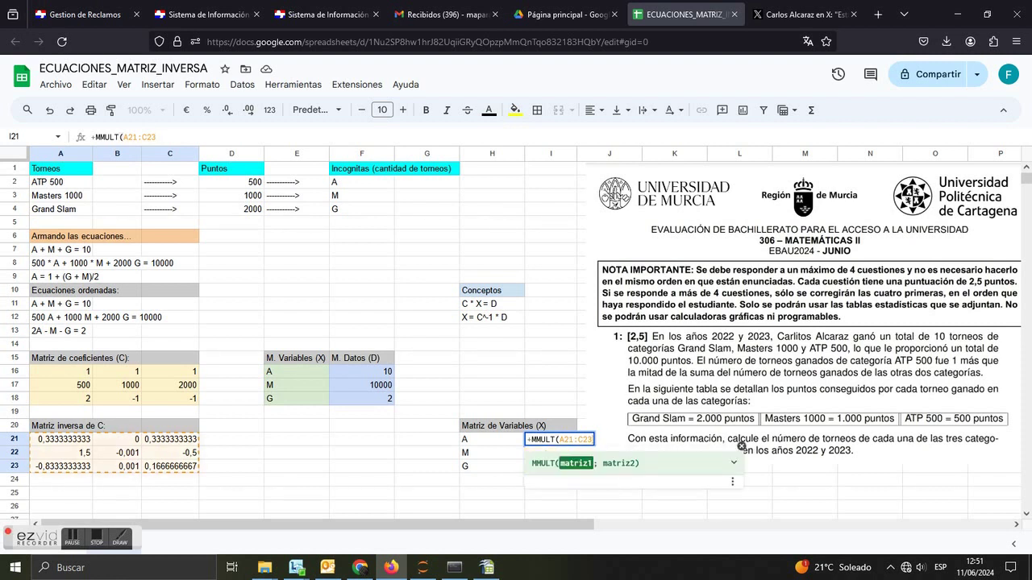
type(";F16")
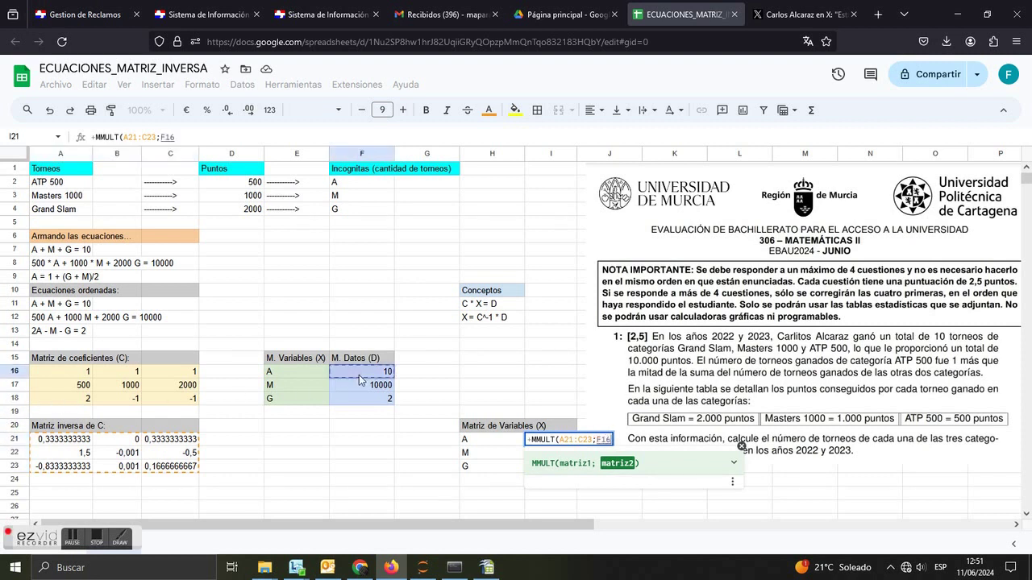
left_click_drag(355, 378, 362, 400)
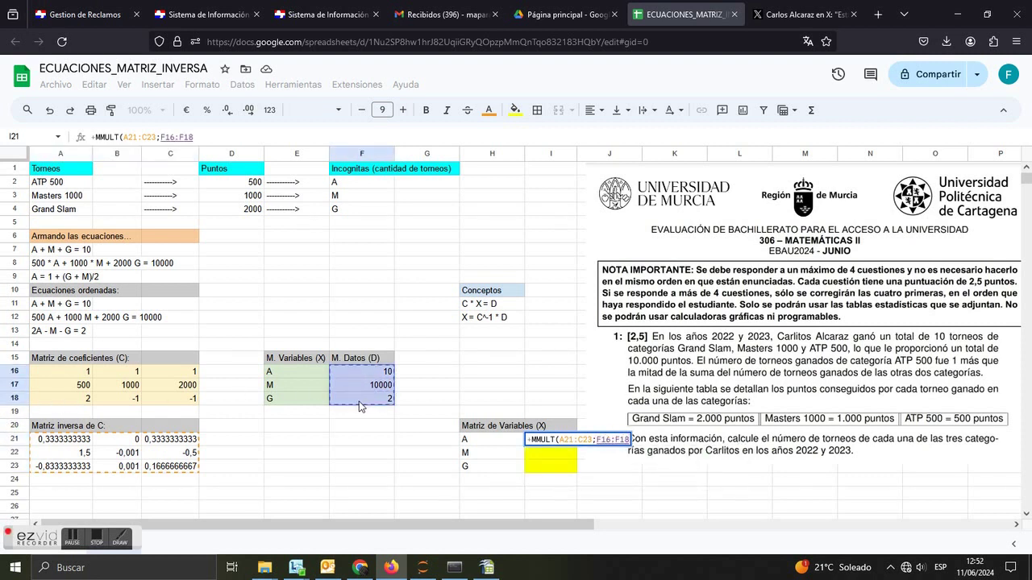
type(")")
key("Return")
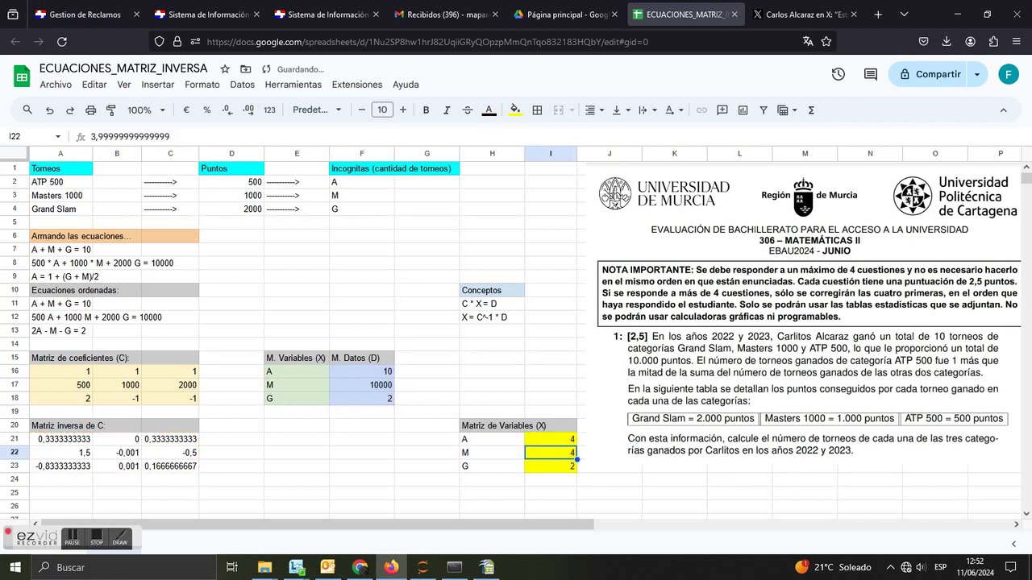
Type 4, 4 and 2 into H2, H3 and H4, then highlight the A2:H4 summary.
left_click_drag(471, 440, 562, 474)
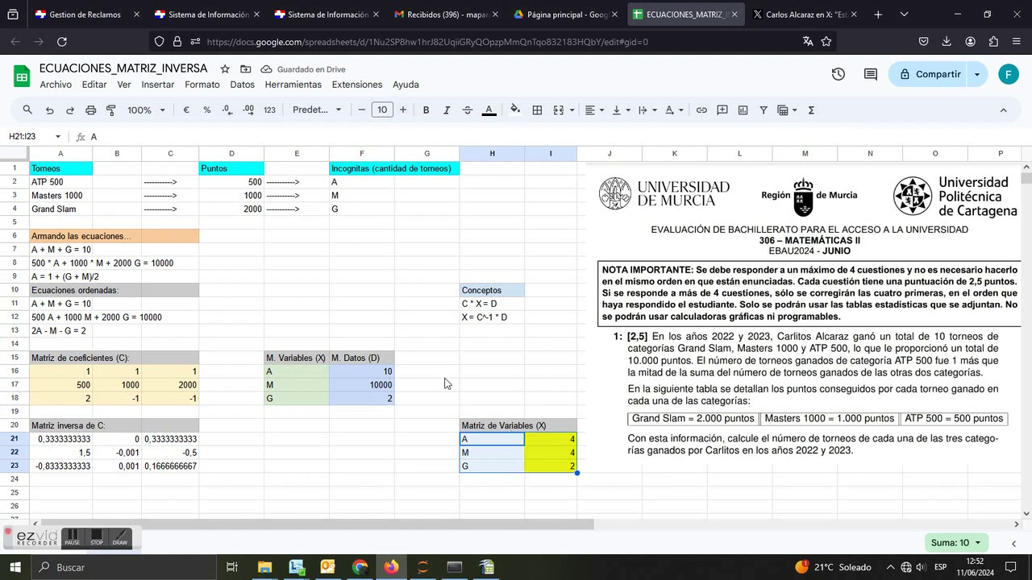
left_click(494, 183)
type("4")
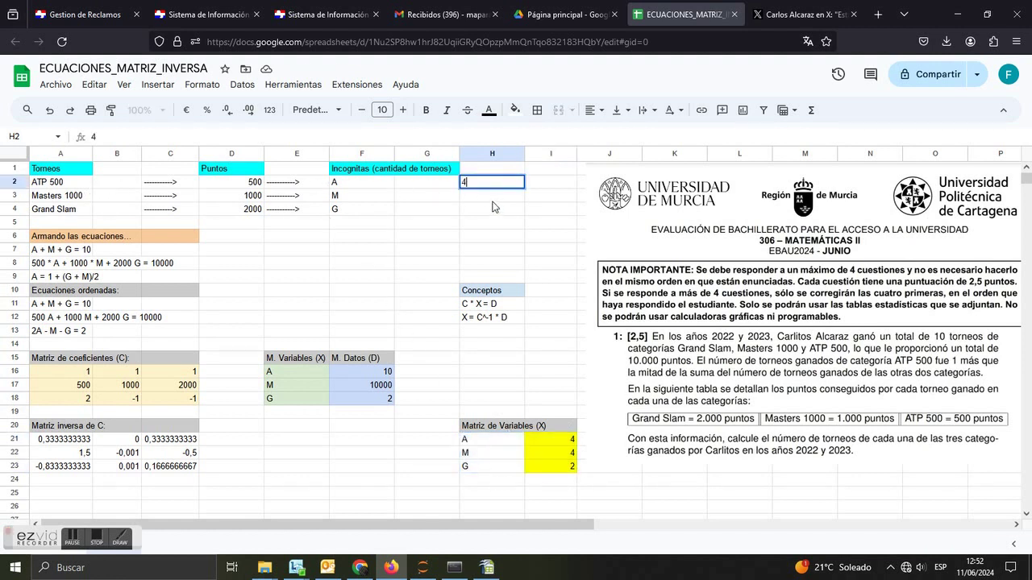
key("Return")
type("4")
key("Return")
type("2")
key("Return")
key("Return")
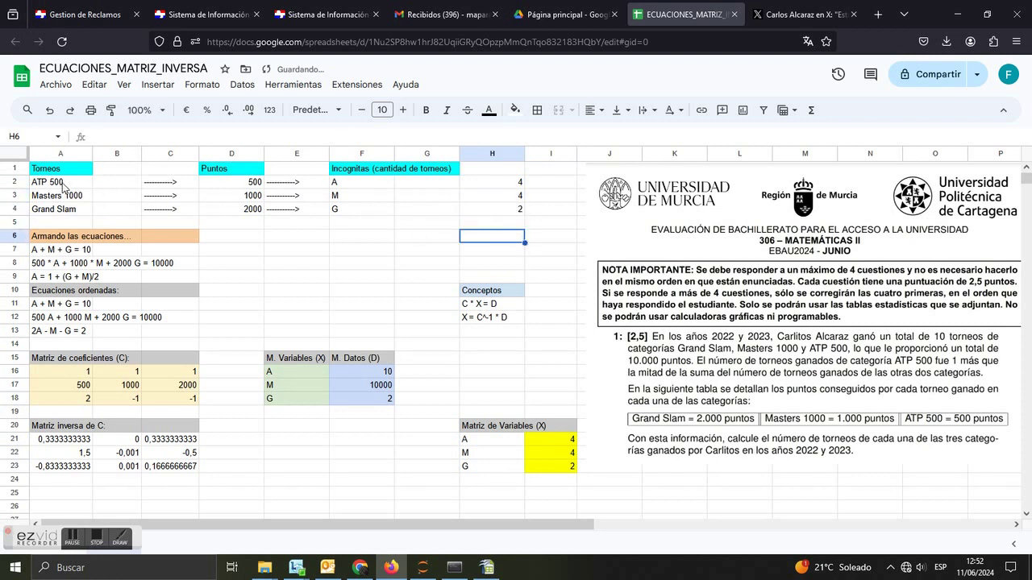
left_click_drag(63, 187, 502, 217)
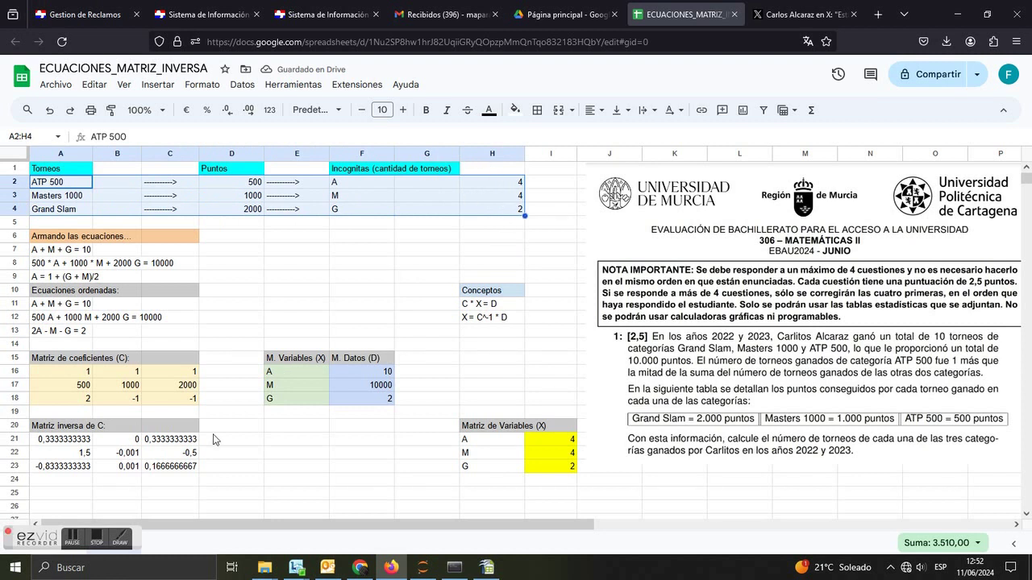
left_click(98, 543)
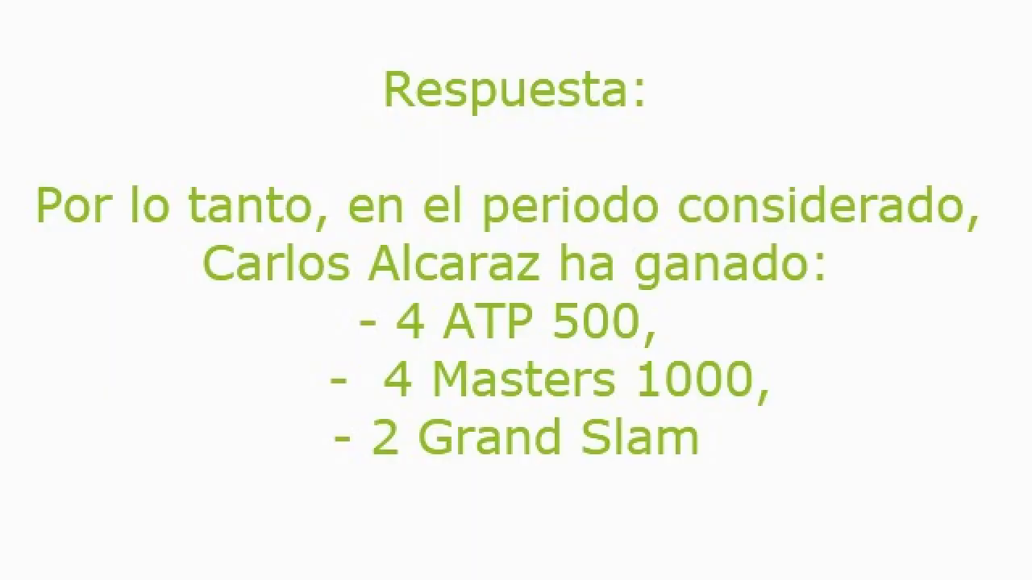